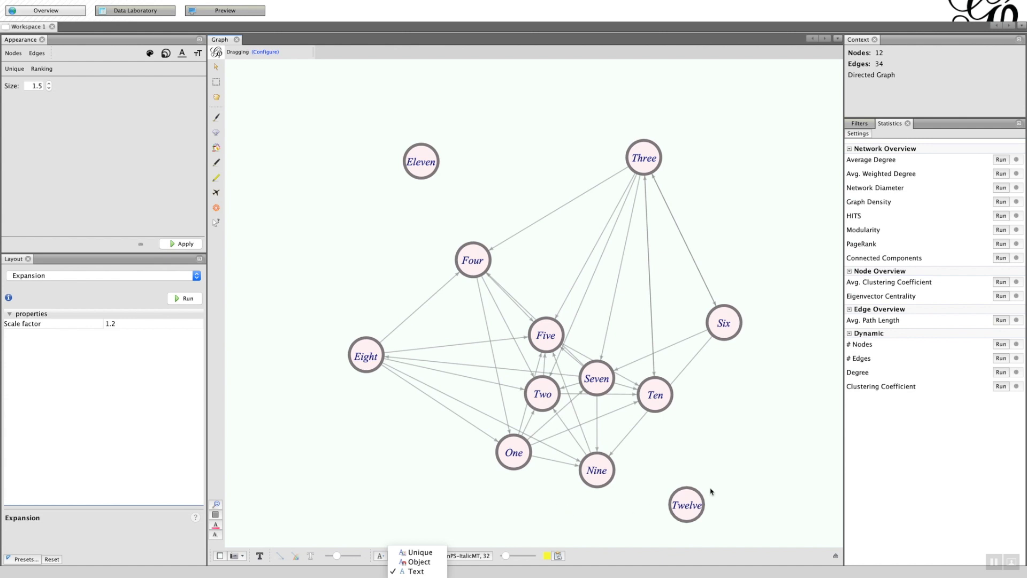
Step: Close the label style list and switch the Appearance panel to node settings
{"action": "left_click", "coordinate": [786, 209]}
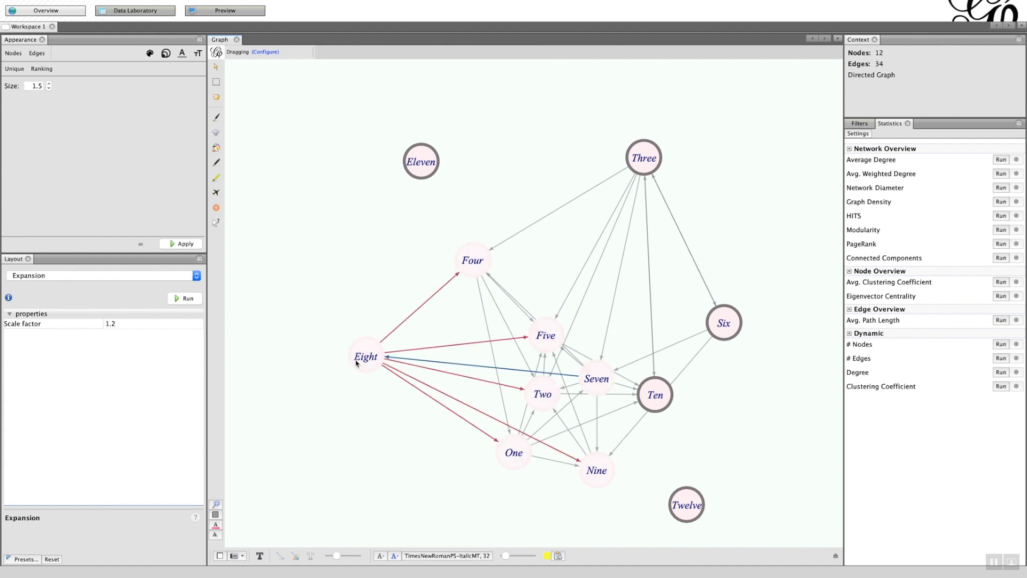
{"action": "left_click", "coordinate": [14, 55]}
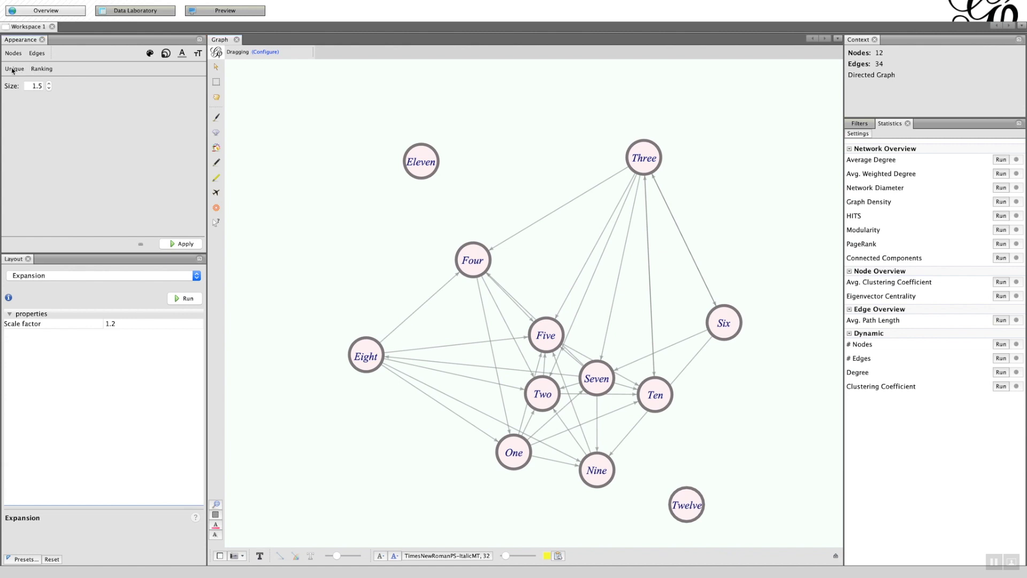
Step: Set node colour to Partition mode and list its attributes, where only 'ref' appears
{"action": "left_click", "coordinate": [41, 69]}
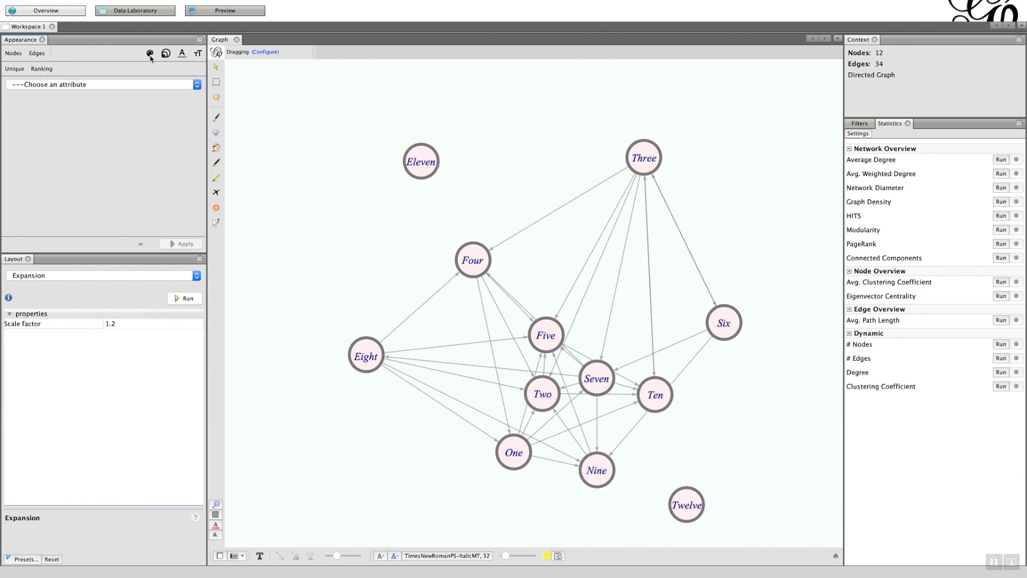
{"action": "left_click", "coordinate": [151, 56]}
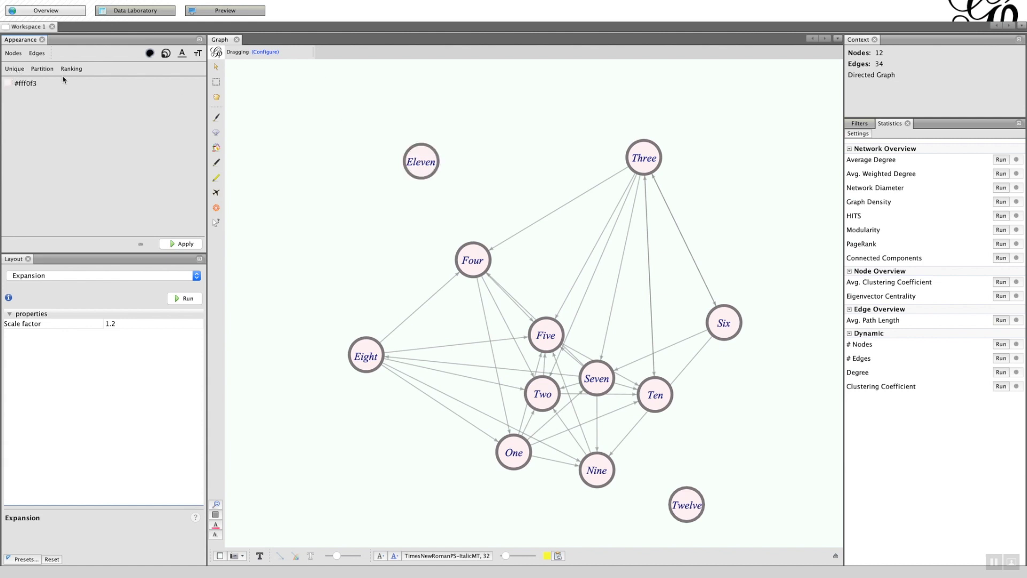
{"action": "left_click", "coordinate": [42, 69]}
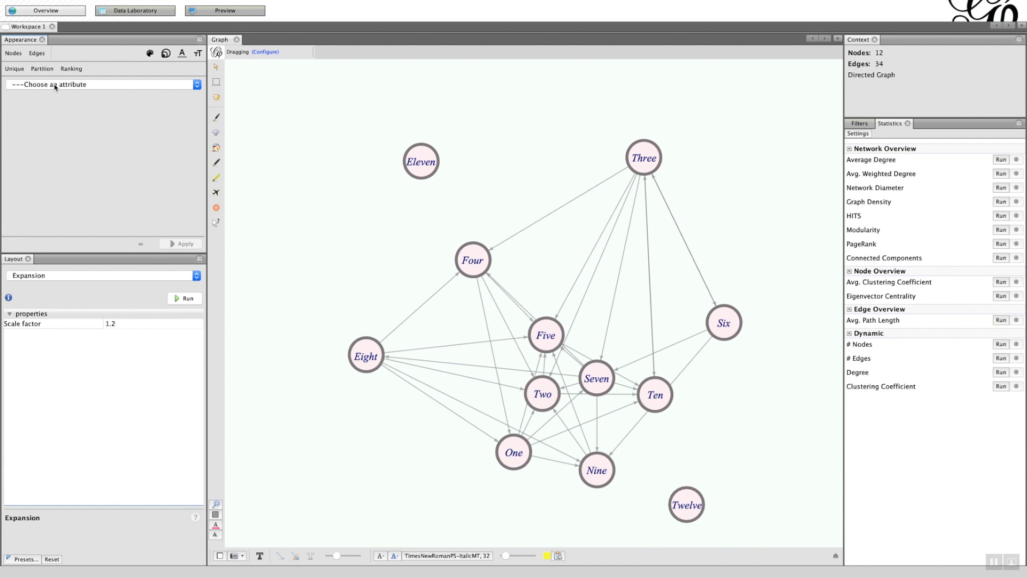
{"action": "left_click", "coordinate": [55, 85]}
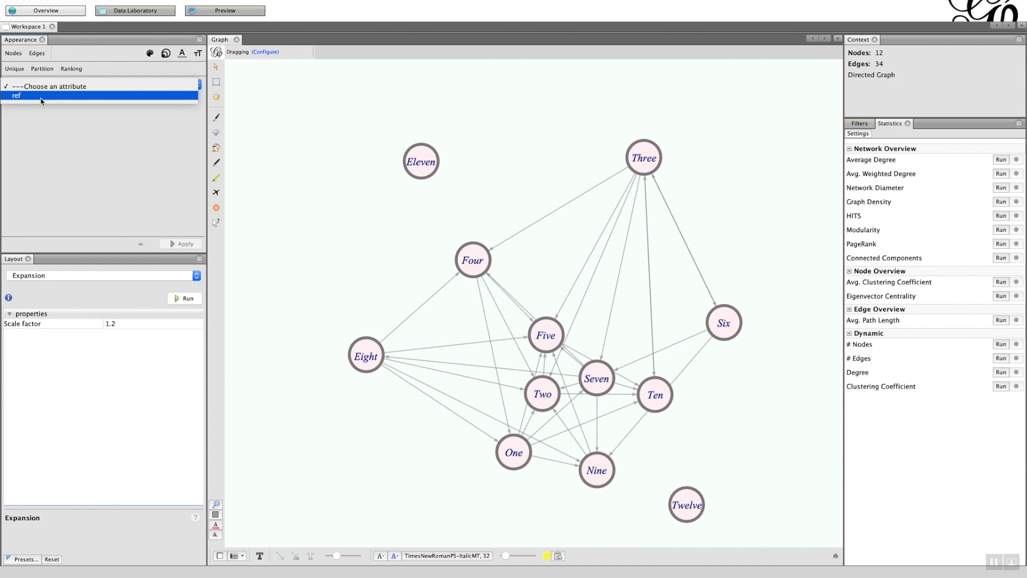
Step: Check each node's ref value (Red, Blue, Yellow, Green) in the Data Laboratory node table, then return to Overview
{"action": "left_click", "coordinate": [130, 11]}
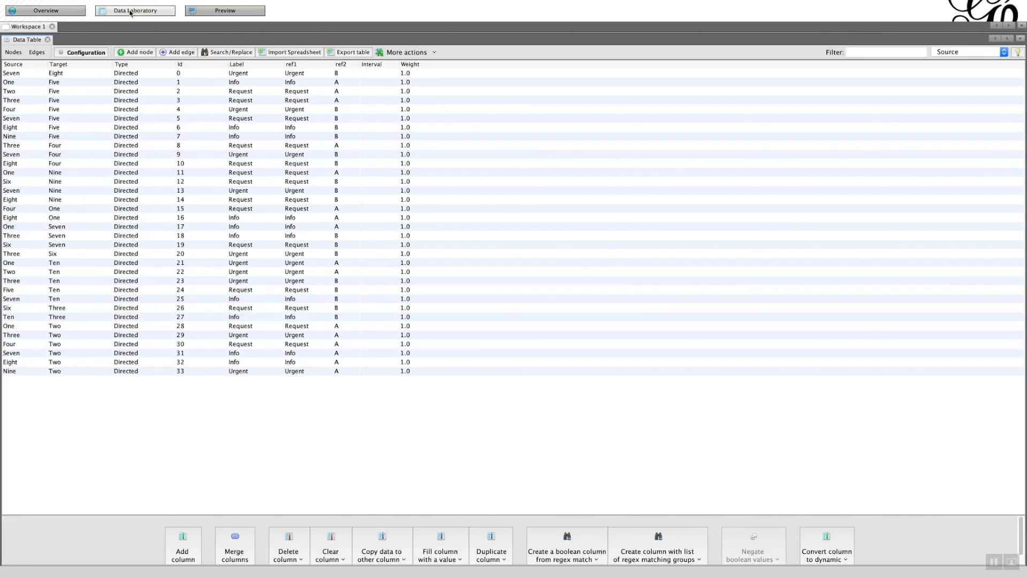
{"action": "left_click", "coordinate": [15, 52]}
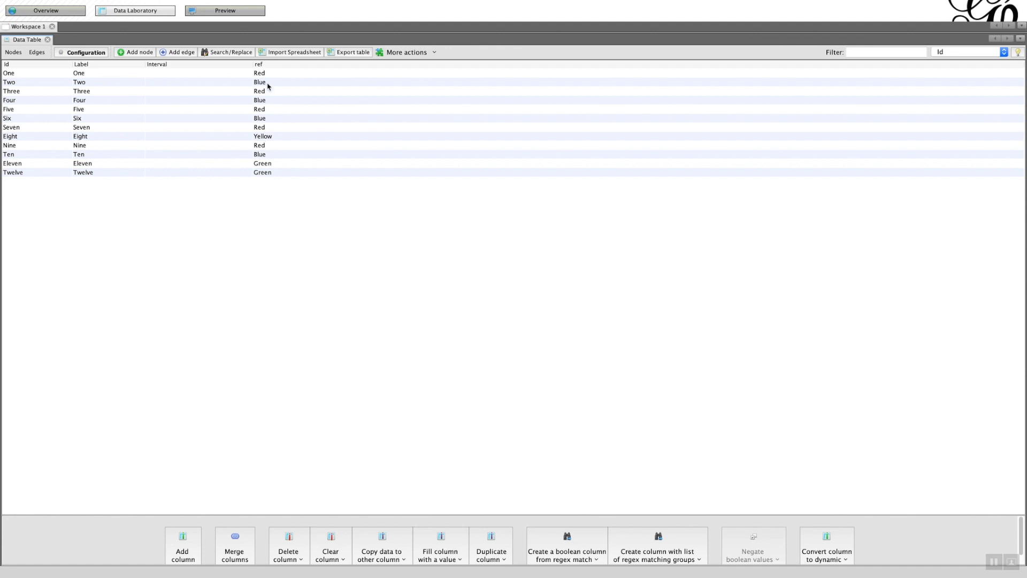
{"action": "mouse_move", "coordinate": [235, 3]}
{"action": "left_click", "coordinate": [33, 11]}
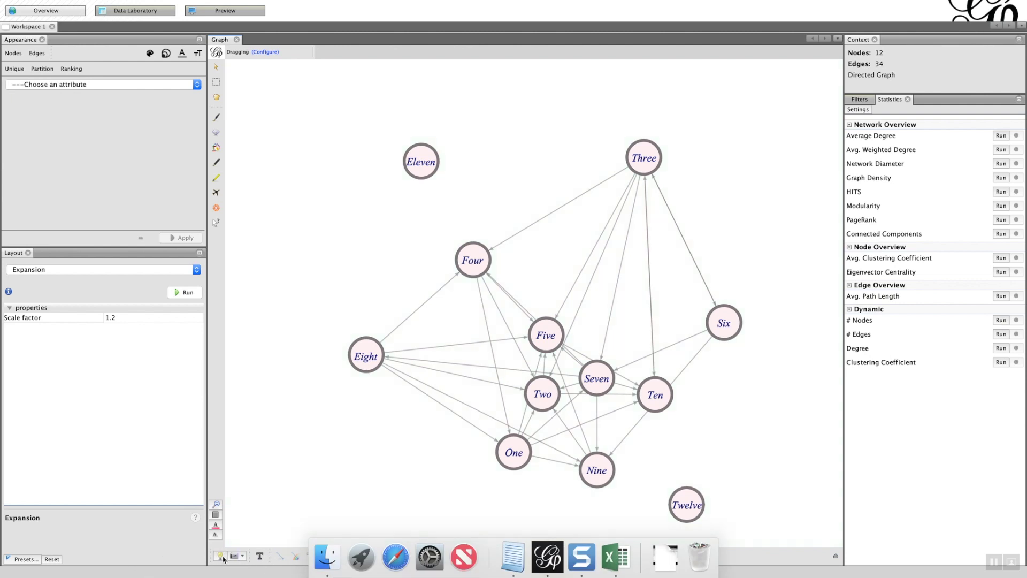
Step: Partition node colours by the ref attribute and apply the default colours
{"action": "left_click", "coordinate": [79, 85]}
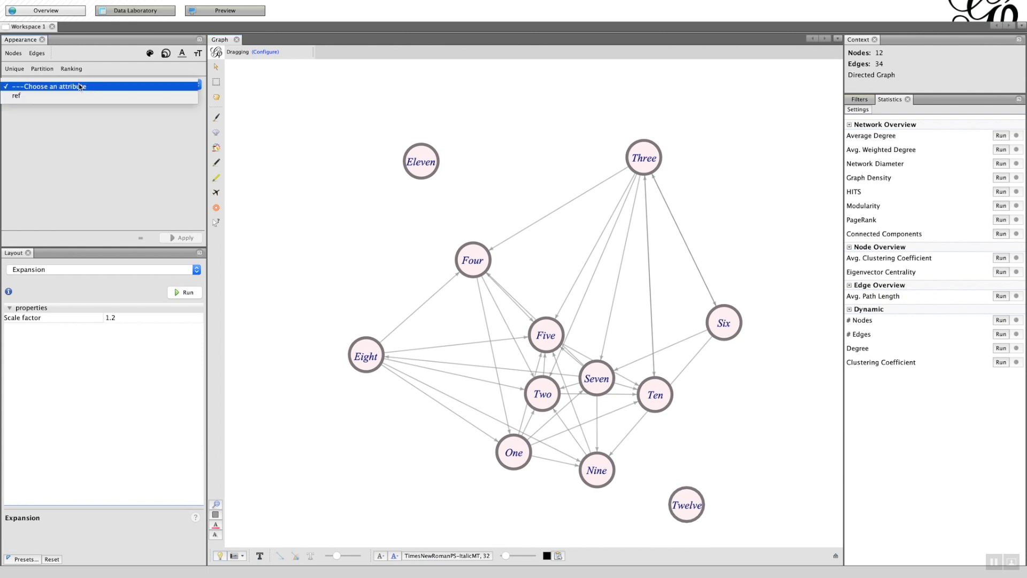
{"action": "left_click", "coordinate": [54, 96]}
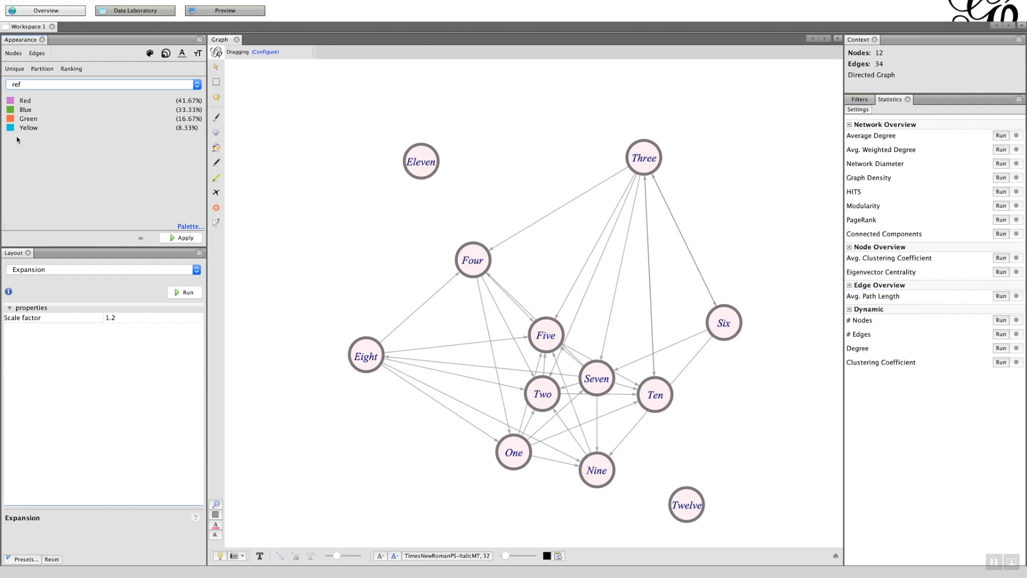
{"action": "left_click", "coordinate": [174, 239]}
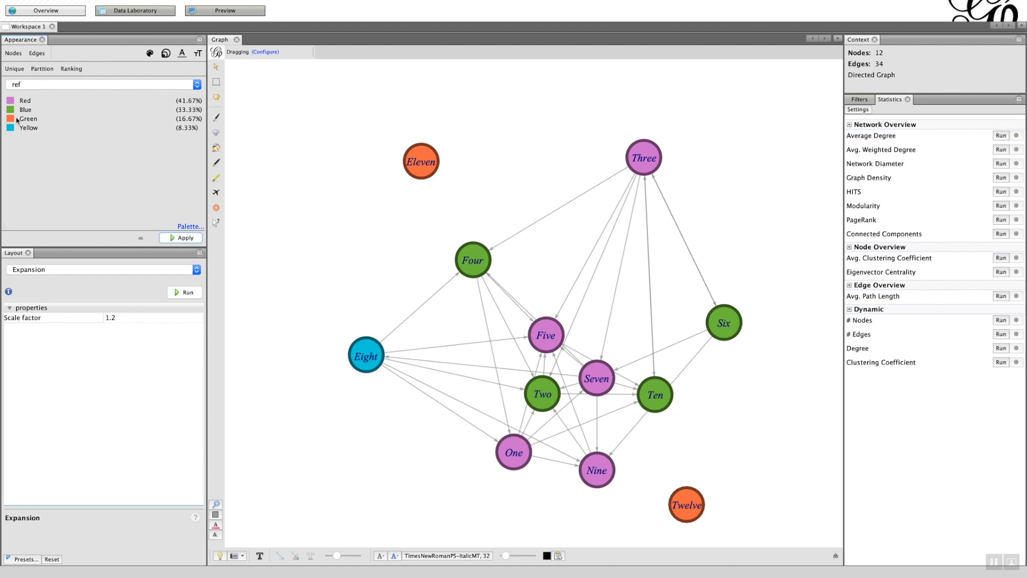
Step: Give the groups matching colours (Red crimson, Blue dark blue, Green bright green, Yellow yellow) and apply
{"action": "left_click", "coordinate": [10, 100]}
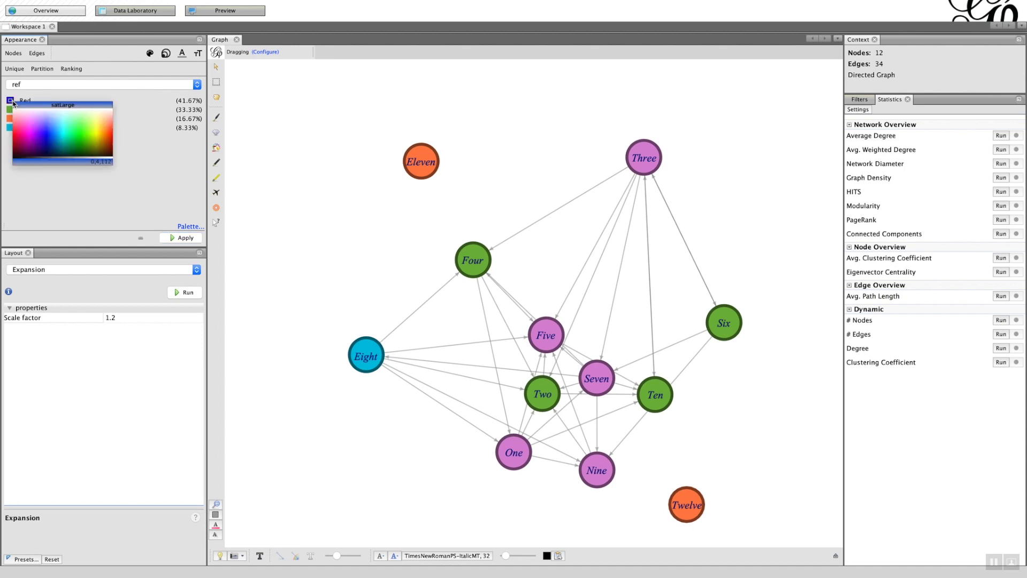
{"action": "left_click", "coordinate": [17, 140]}
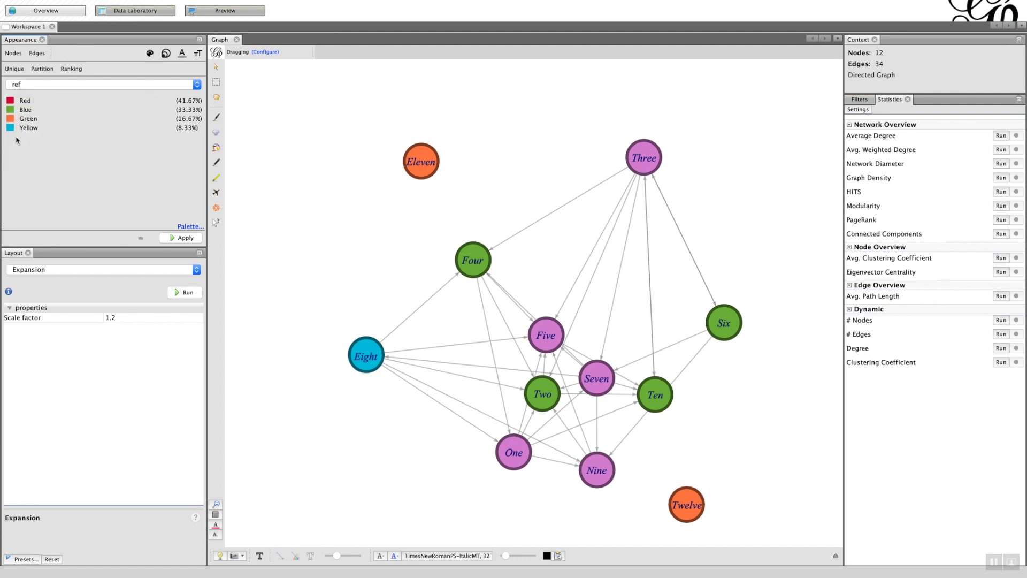
{"action": "left_click", "coordinate": [12, 110]}
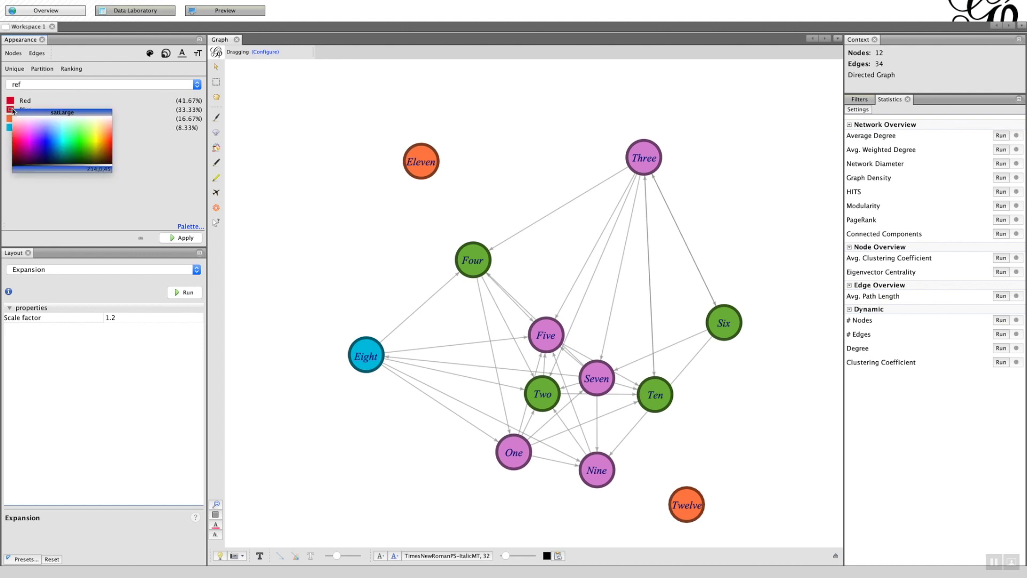
{"action": "left_click", "coordinate": [46, 146]}
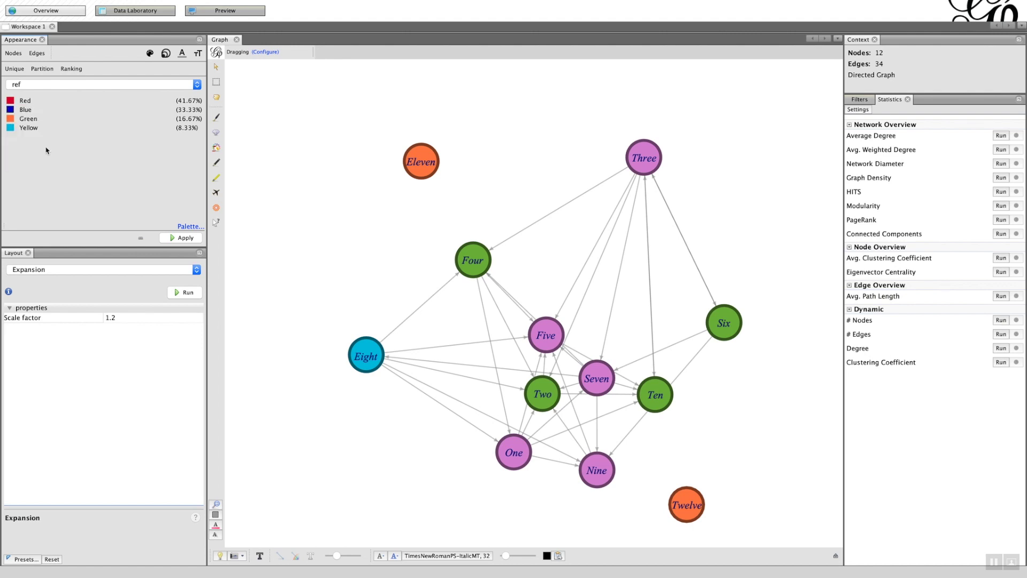
{"action": "left_click", "coordinate": [11, 119]}
{"action": "left_click", "coordinate": [82, 157]}
{"action": "left_click", "coordinate": [10, 128]}
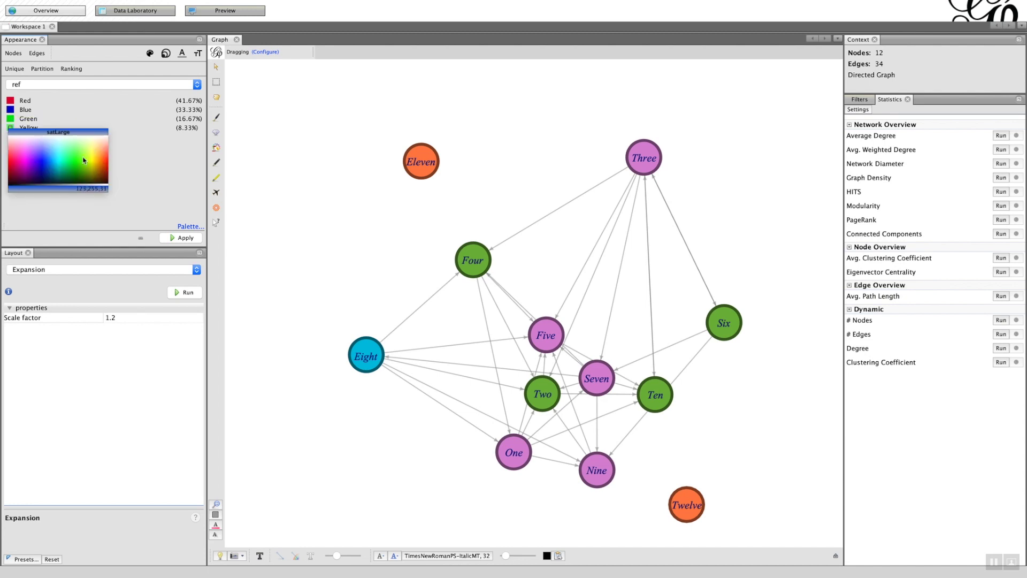
{"action": "left_click", "coordinate": [93, 161]}
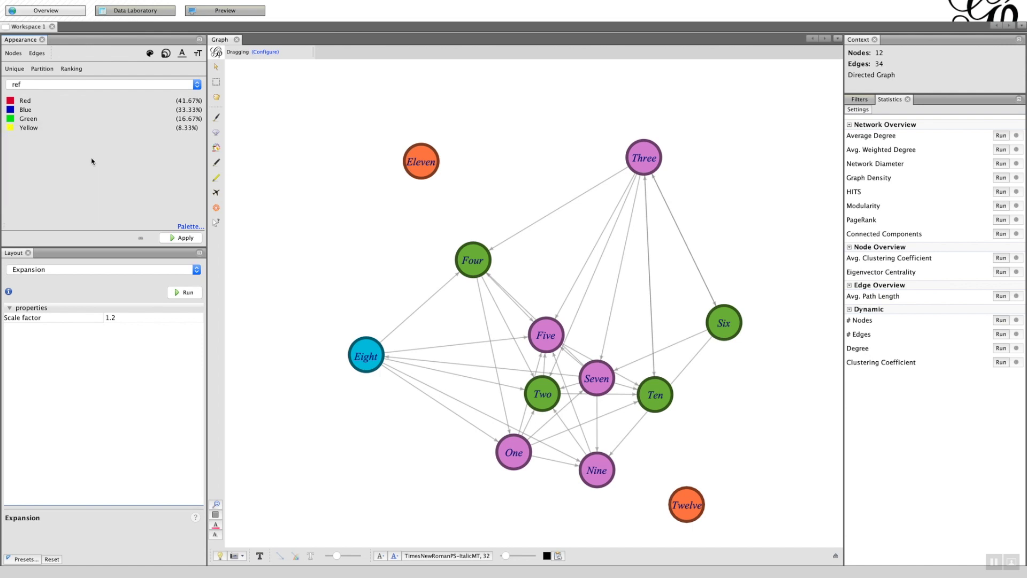
{"action": "left_click", "coordinate": [175, 239]}
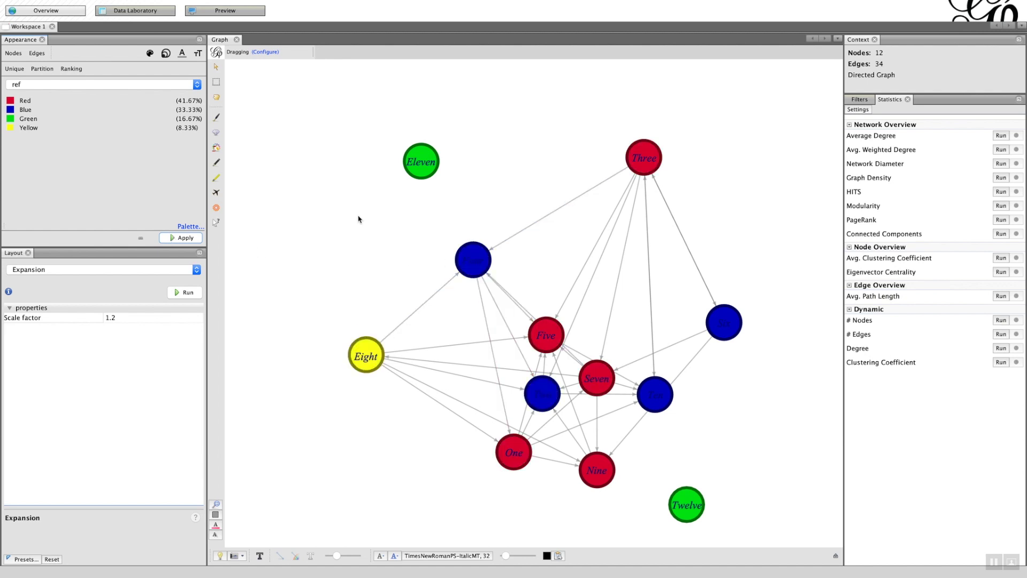
Step: Change the Blue group's colour to cyan and apply it
{"action": "left_click", "coordinate": [10, 109]}
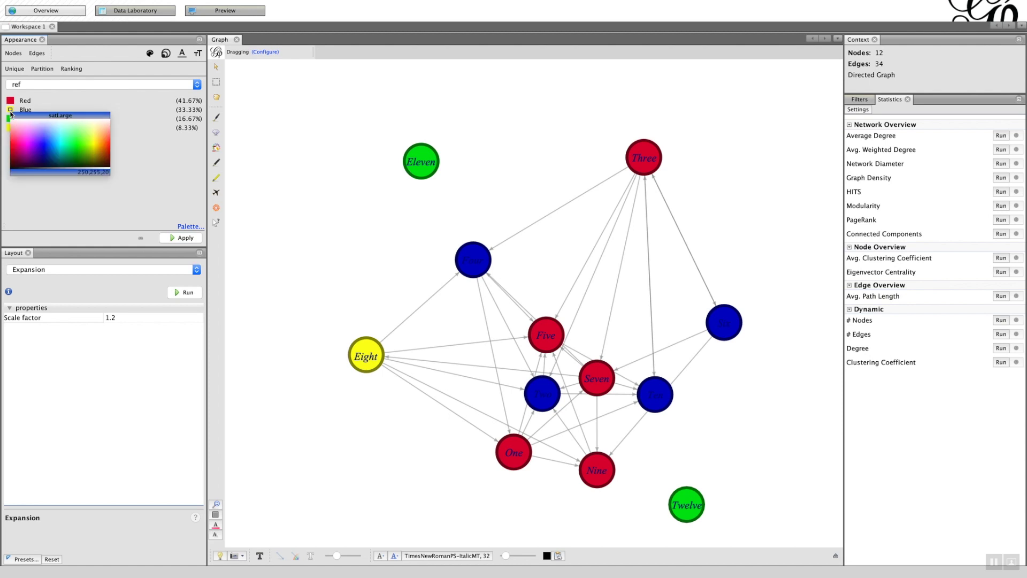
{"action": "left_click", "coordinate": [60, 142]}
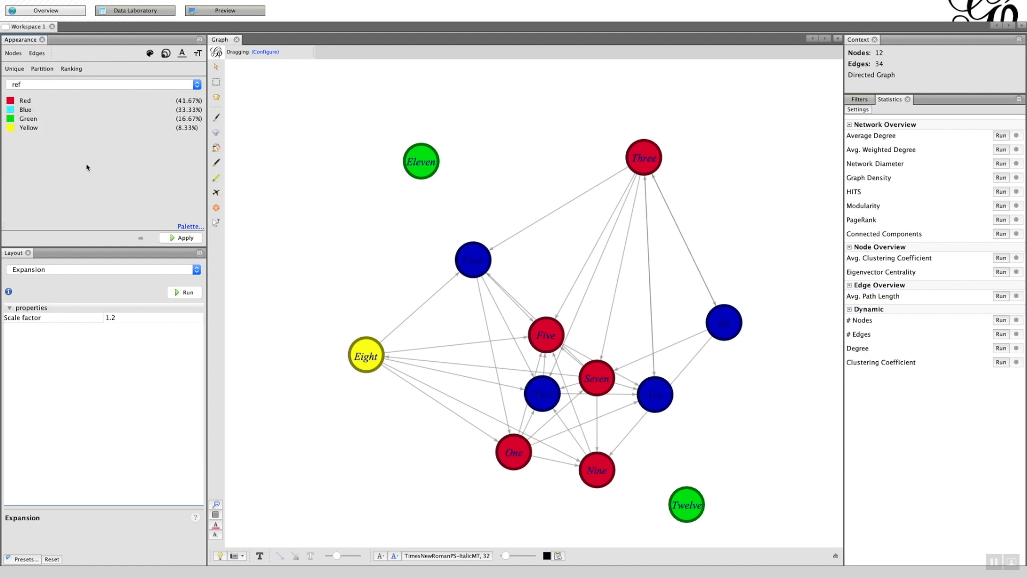
{"action": "left_click", "coordinate": [180, 237]}
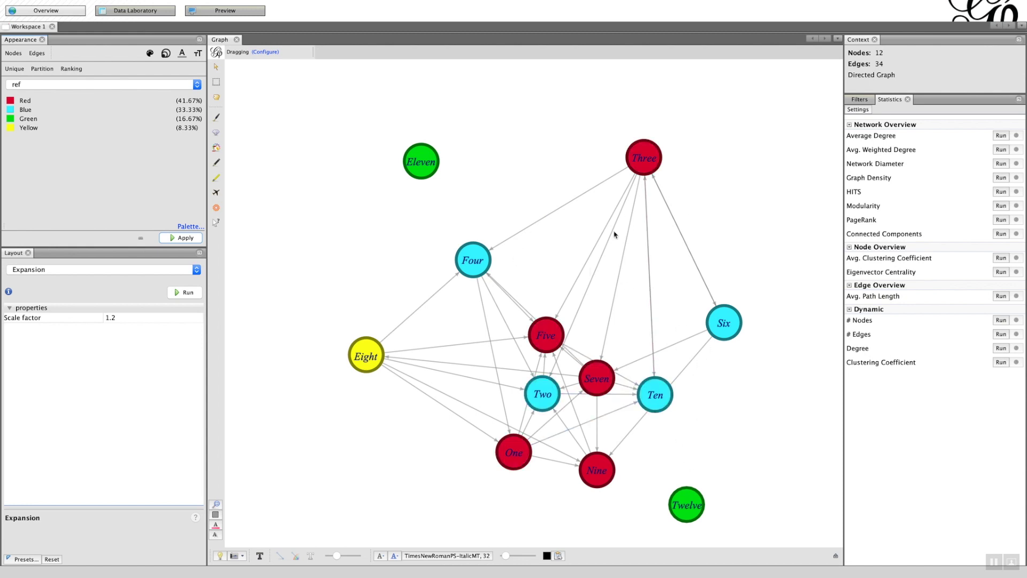
Step: Switch node colouring to Ranking and browse its attribute list without choosing one
{"action": "left_click", "coordinate": [70, 69]}
{"action": "left_click", "coordinate": [68, 85]}
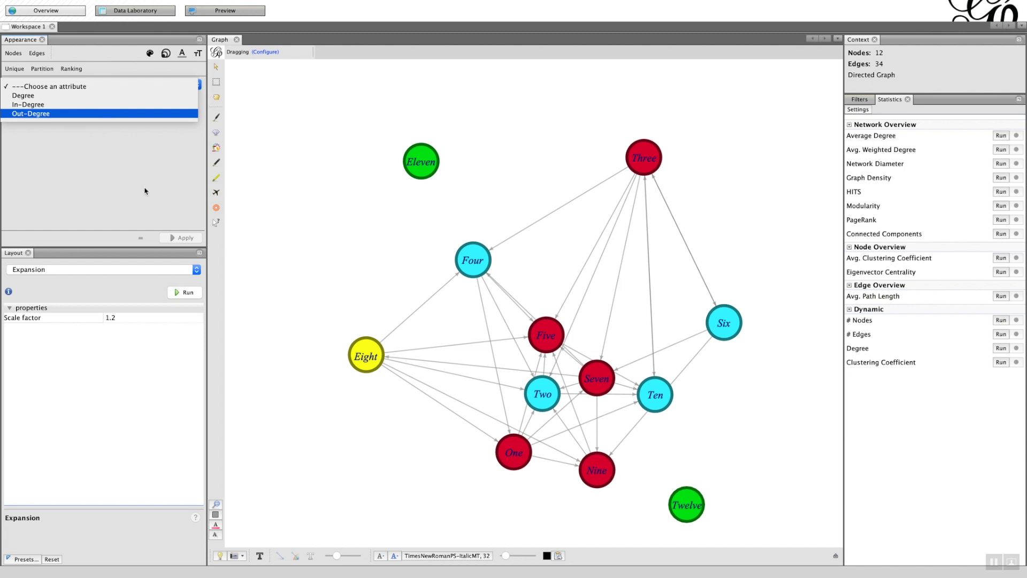
{"action": "left_click", "coordinate": [251, 197]}
Step: Check Excel's Overview sheet degree list, topped by Seven (9), then return to Gephi
{"action": "key", "text": "super+Tab"}
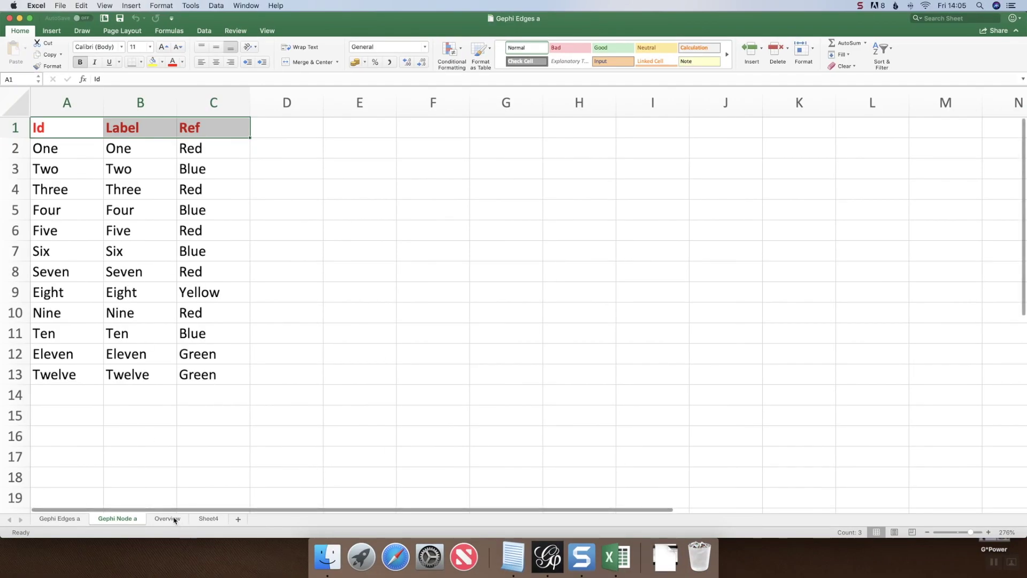
{"action": "left_click", "coordinate": [167, 518]}
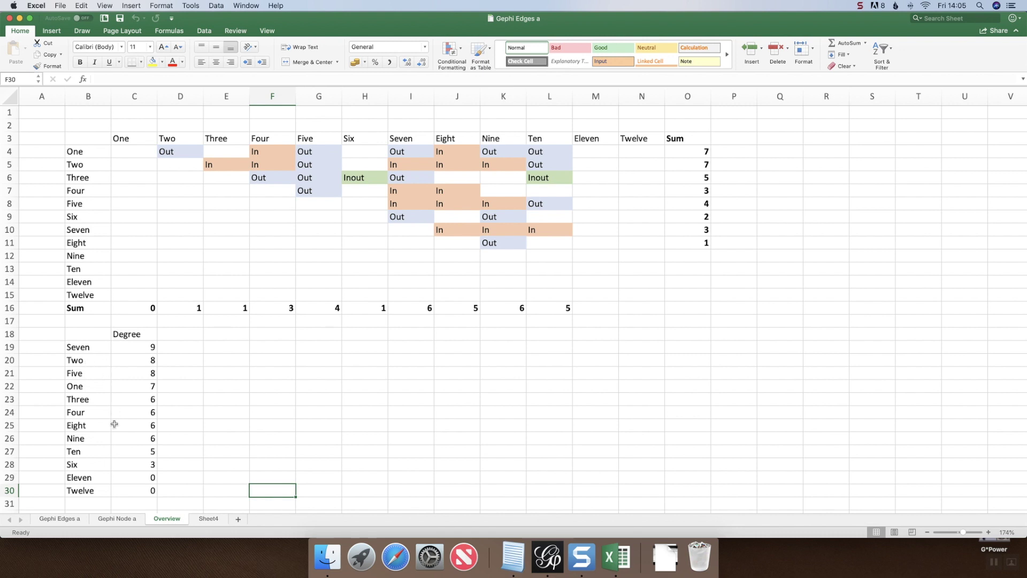
{"action": "key", "text": "super+Tab"}
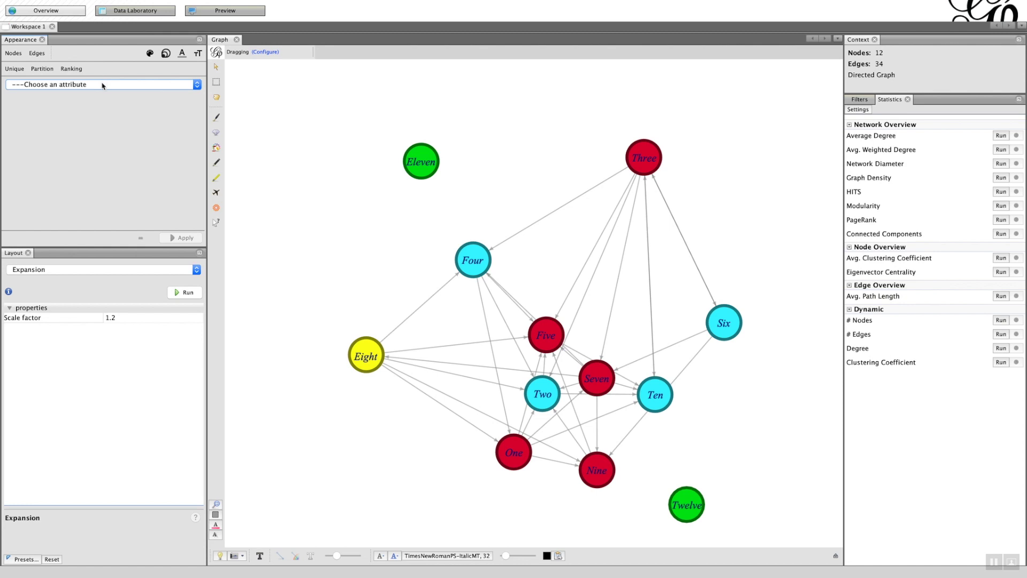
Step: Rank node colours by Degree and apply the green gradient
{"action": "left_click", "coordinate": [102, 85]}
{"action": "left_click", "coordinate": [90, 94]}
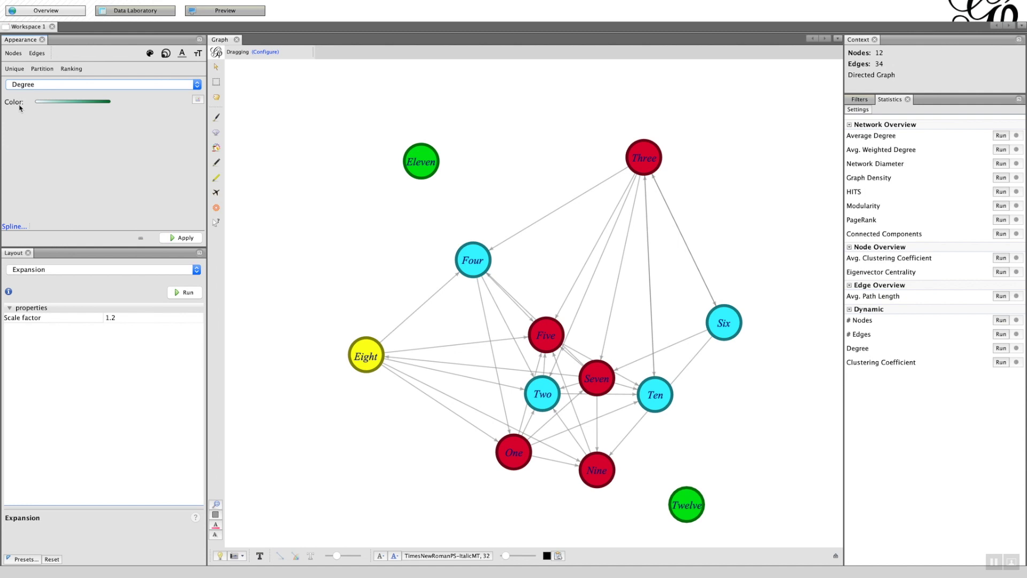
{"action": "mouse_move", "coordinate": [42, 108]}
{"action": "left_click", "coordinate": [176, 240]}
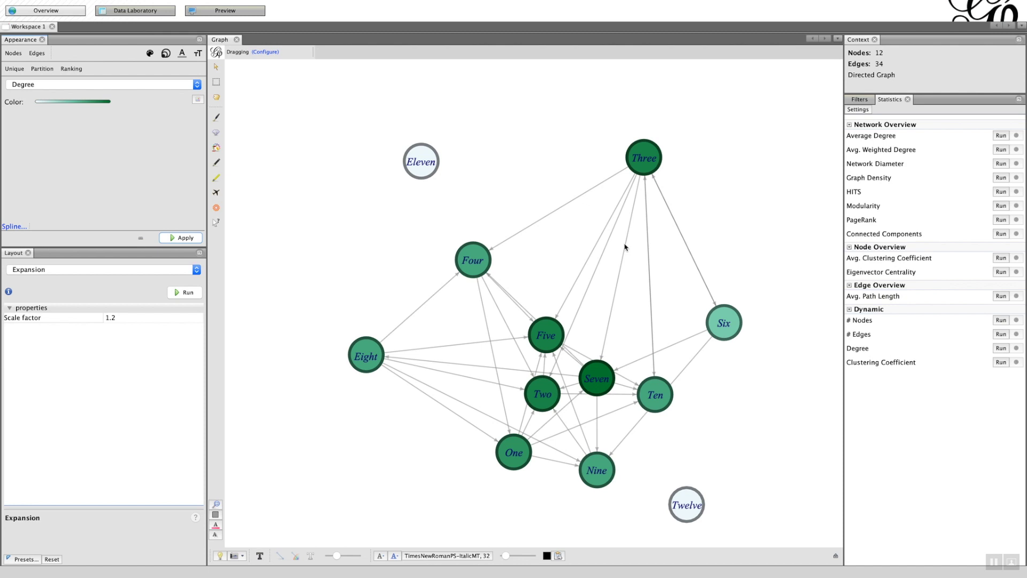
{"action": "key", "text": "super+Tab"}
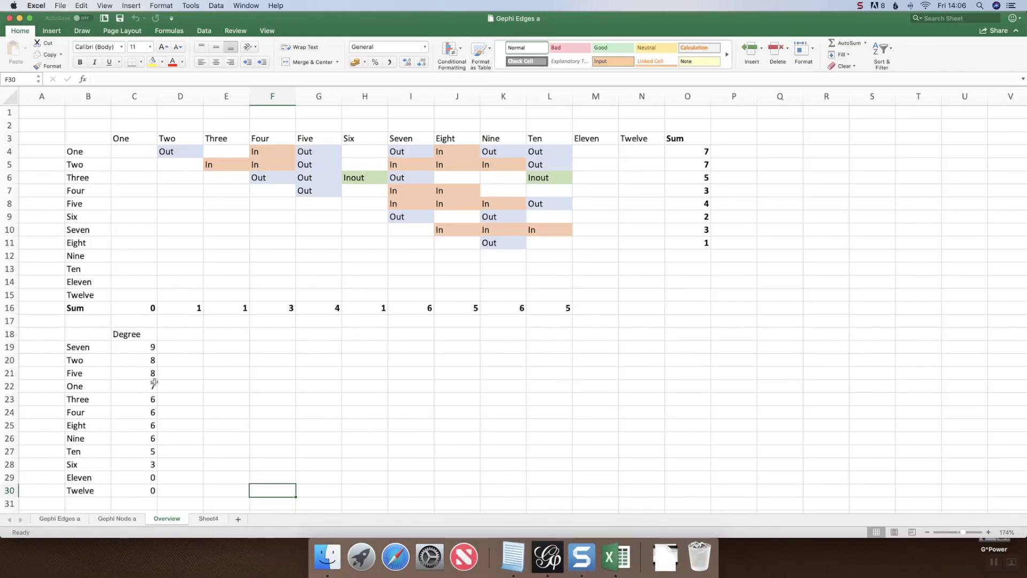
{"action": "key", "text": "super+Tab"}
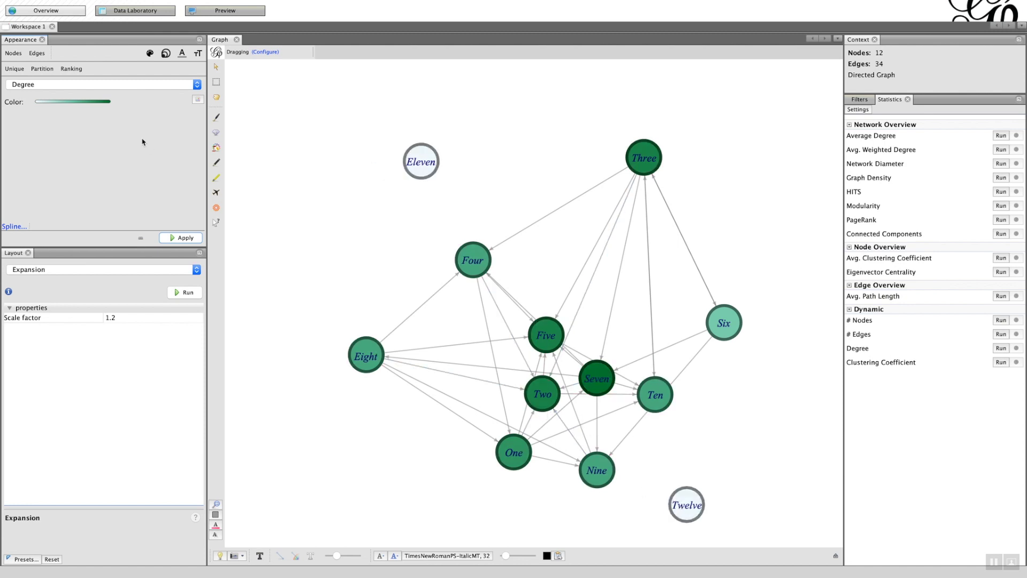
Step: Switch the Degree ranking to the red-yellow-blue Default palette and apply it
{"action": "mouse_move", "coordinate": [40, 106]}
{"action": "left_click", "coordinate": [197, 100]}
{"action": "mouse_move", "coordinate": [173, 103]}
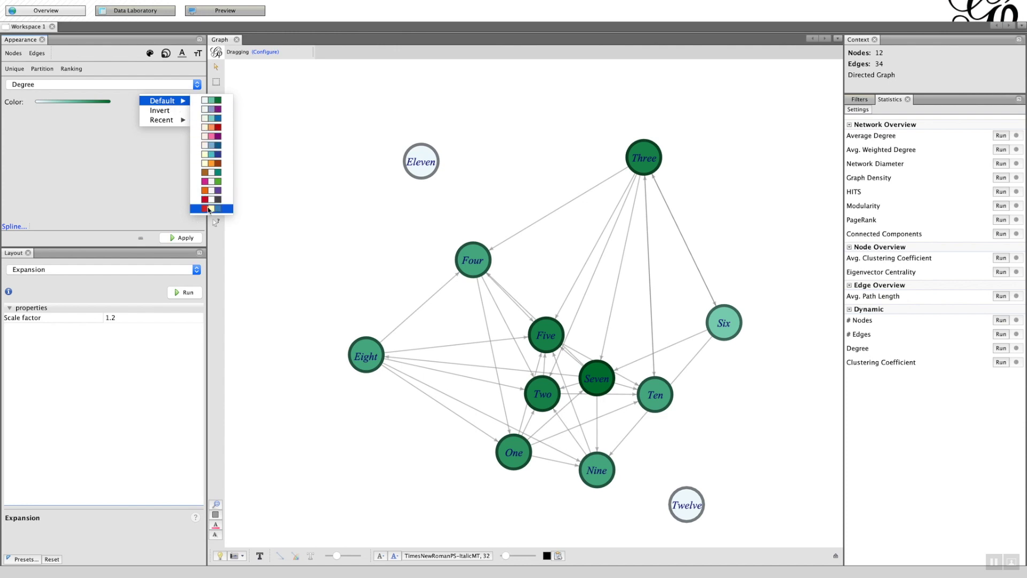
{"action": "left_click", "coordinate": [208, 209]}
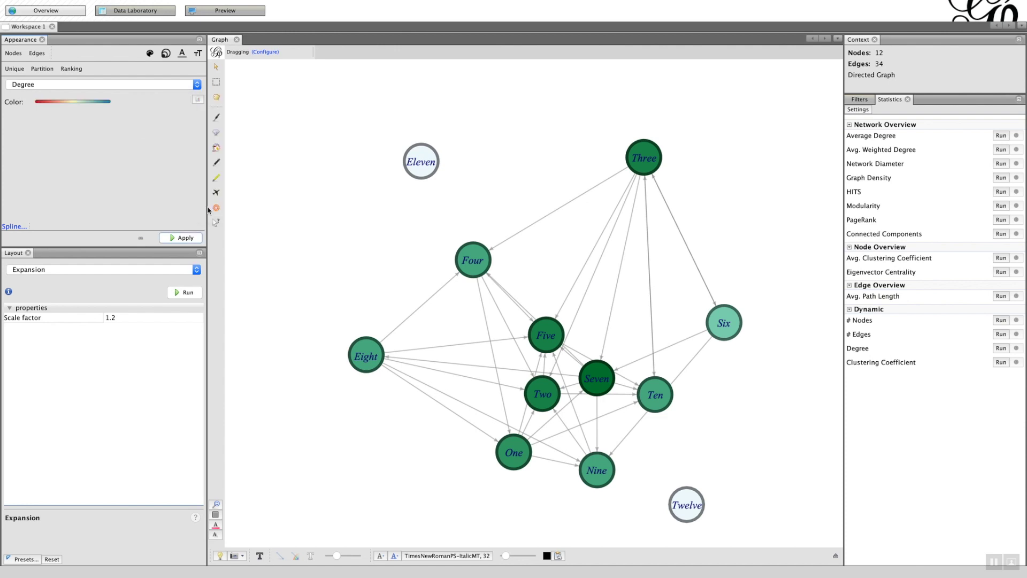
{"action": "left_click", "coordinate": [179, 240]}
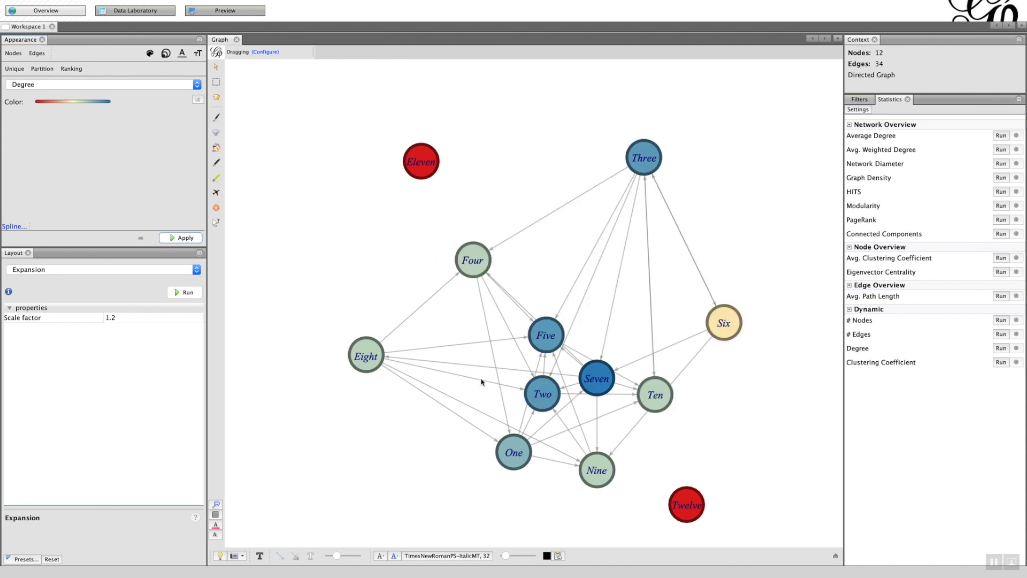
Step: Colour nodes by In-Degree using the pink-purple palette and apply
{"action": "left_click", "coordinate": [154, 86]}
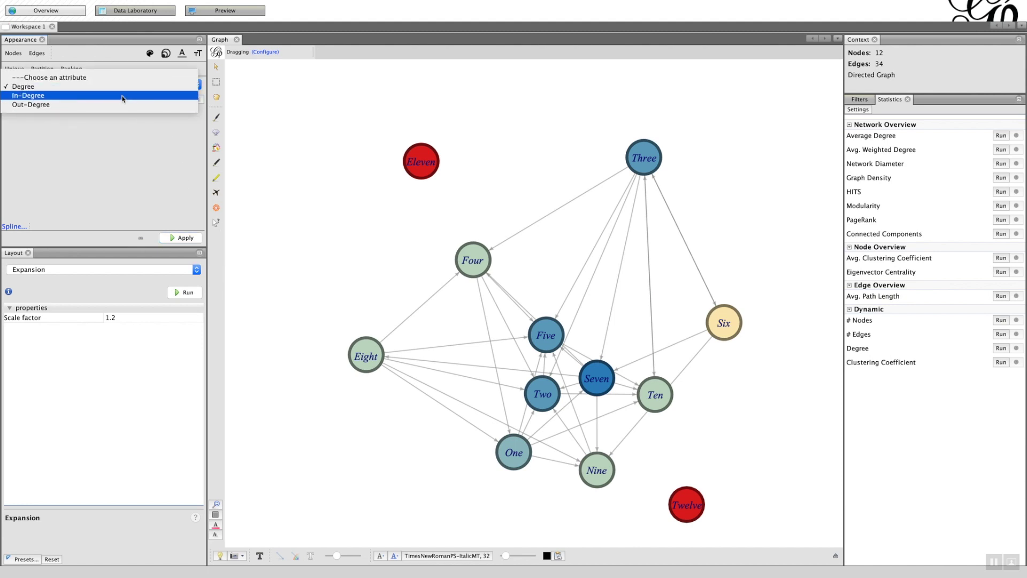
{"action": "left_click", "coordinate": [122, 96]}
{"action": "left_click", "coordinate": [197, 100]}
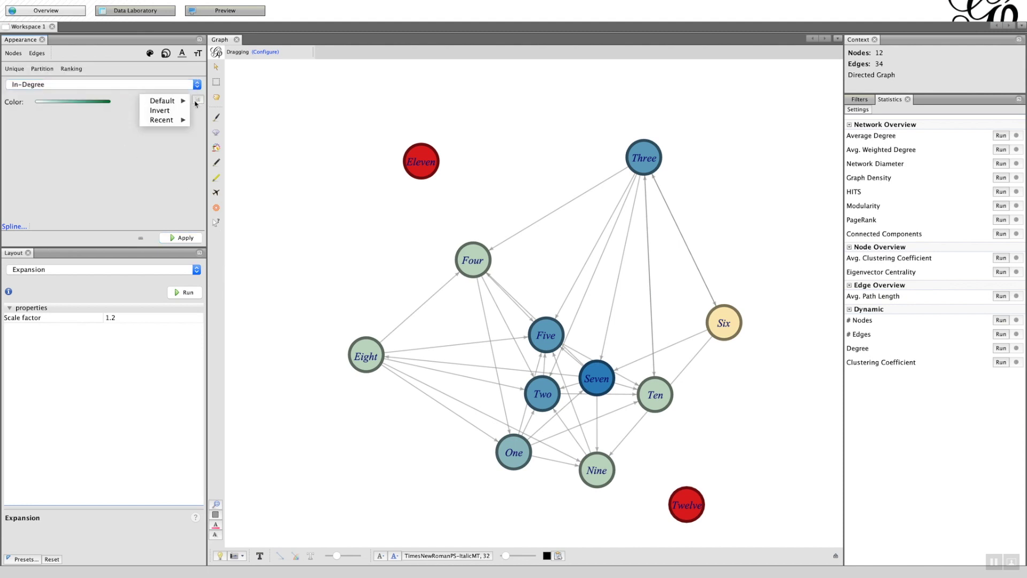
{"action": "mouse_move", "coordinate": [182, 105]}
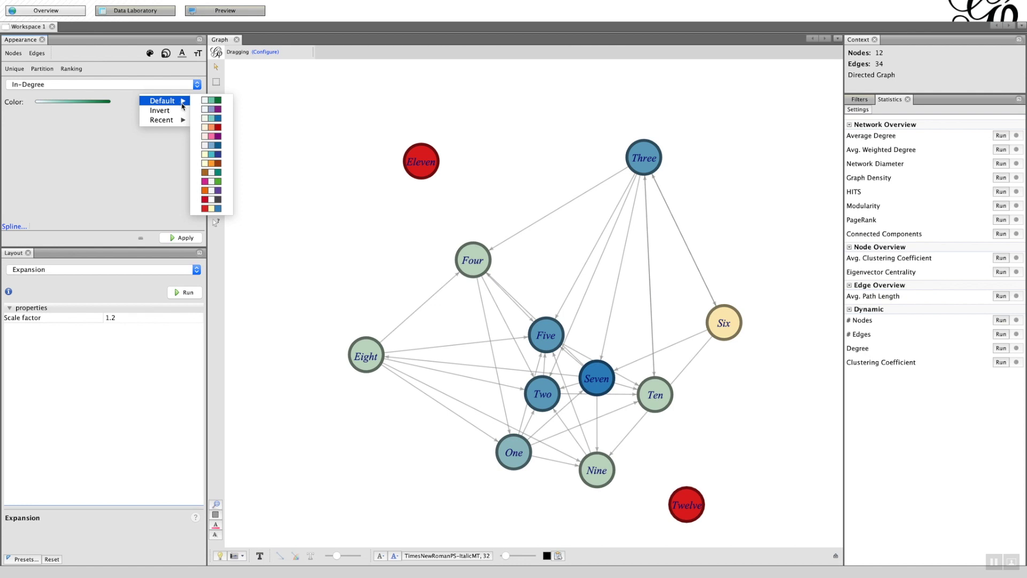
{"action": "left_click", "coordinate": [214, 137]}
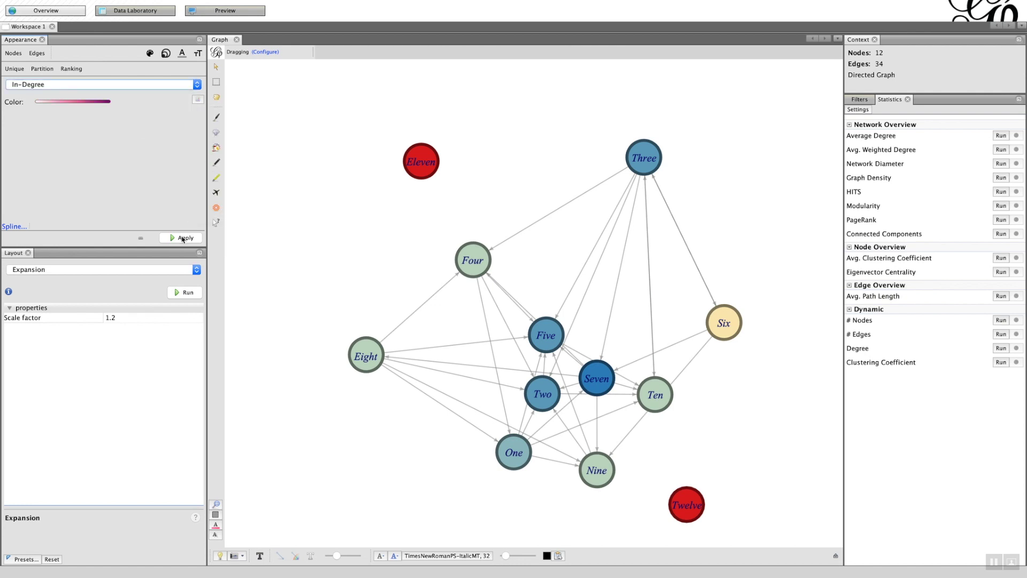
{"action": "left_click", "coordinate": [182, 238]}
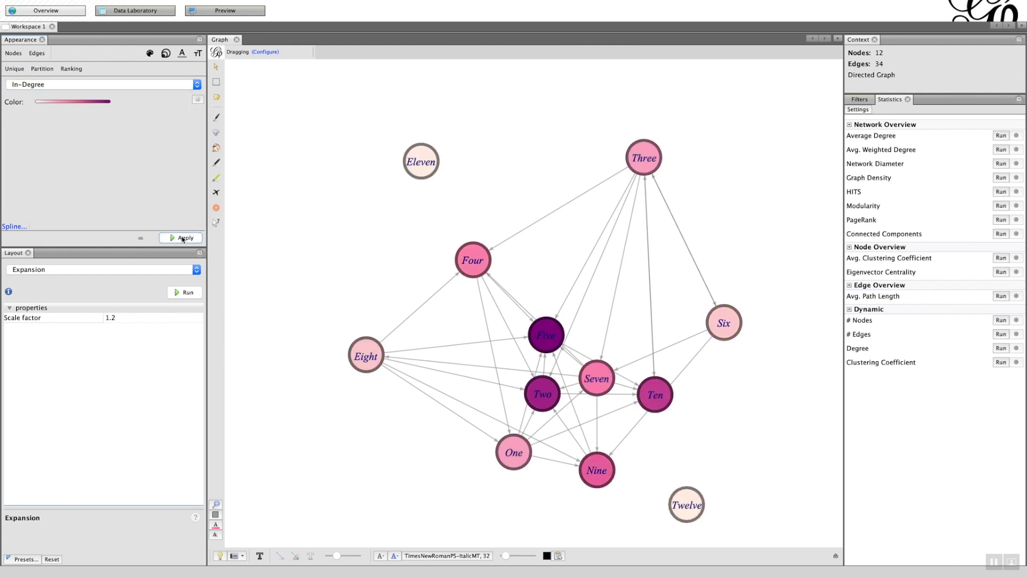
Step: Colour nodes by Out-Degree using the orange-white-purple palette and apply
{"action": "left_click", "coordinate": [196, 85]}
{"action": "left_click", "coordinate": [164, 95]}
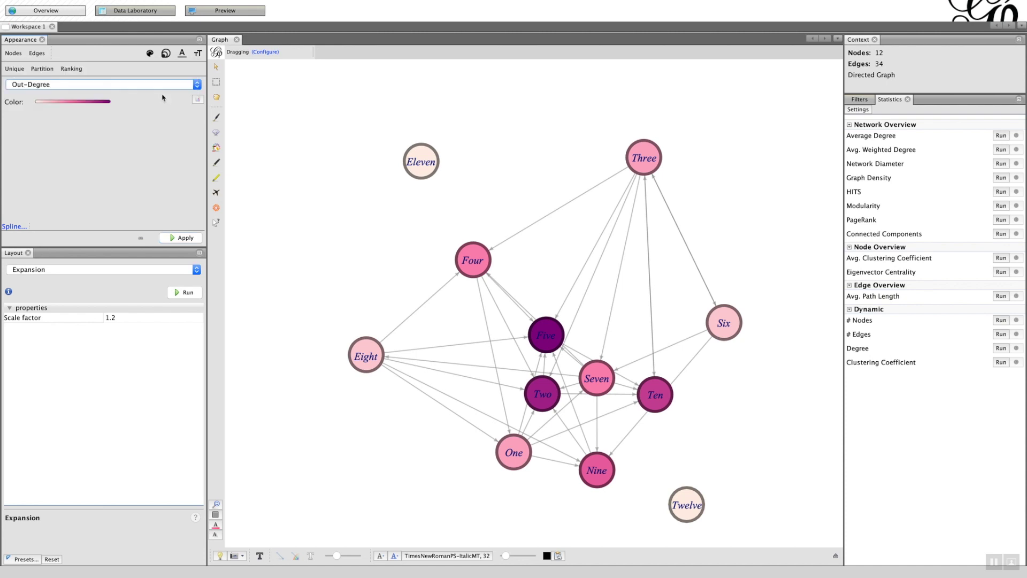
{"action": "left_click", "coordinate": [197, 101]}
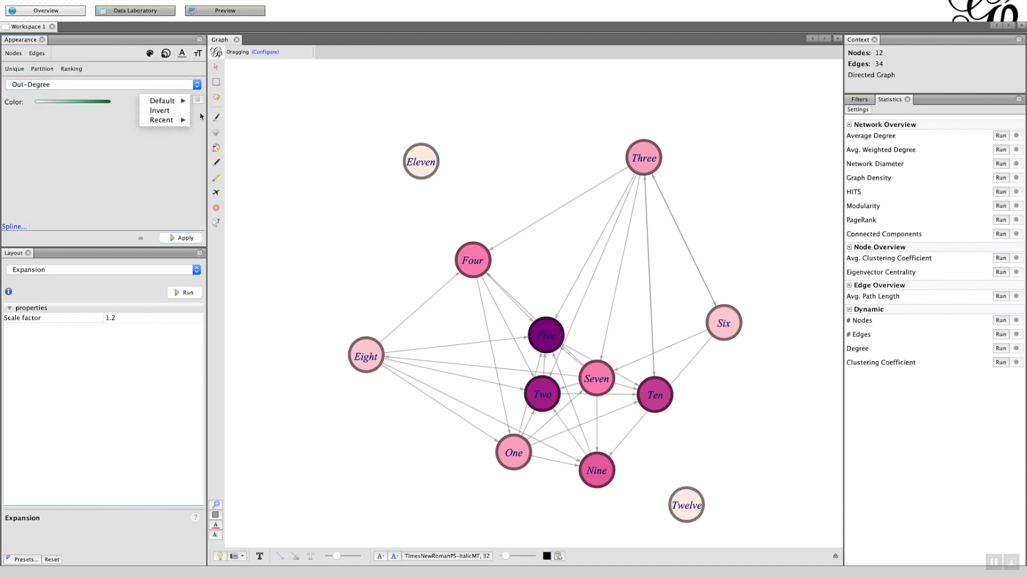
{"action": "mouse_move", "coordinate": [176, 105]}
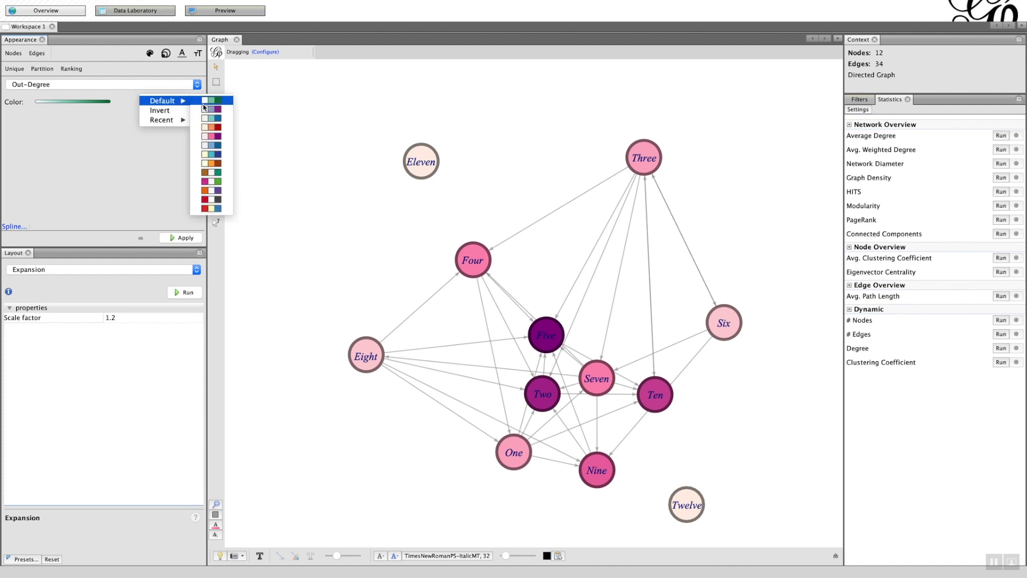
{"action": "left_click", "coordinate": [212, 190]}
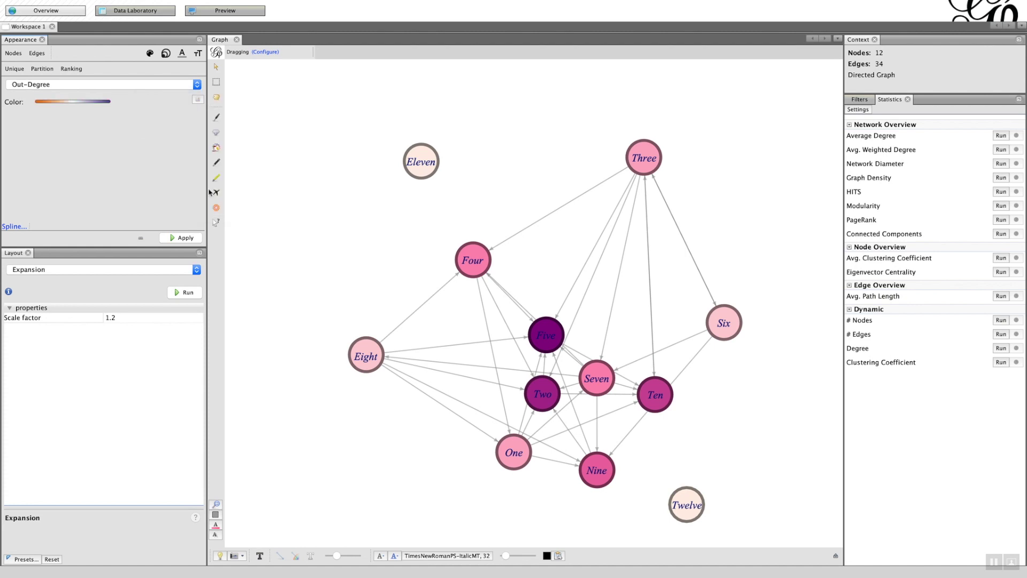
{"action": "left_click", "coordinate": [180, 238]}
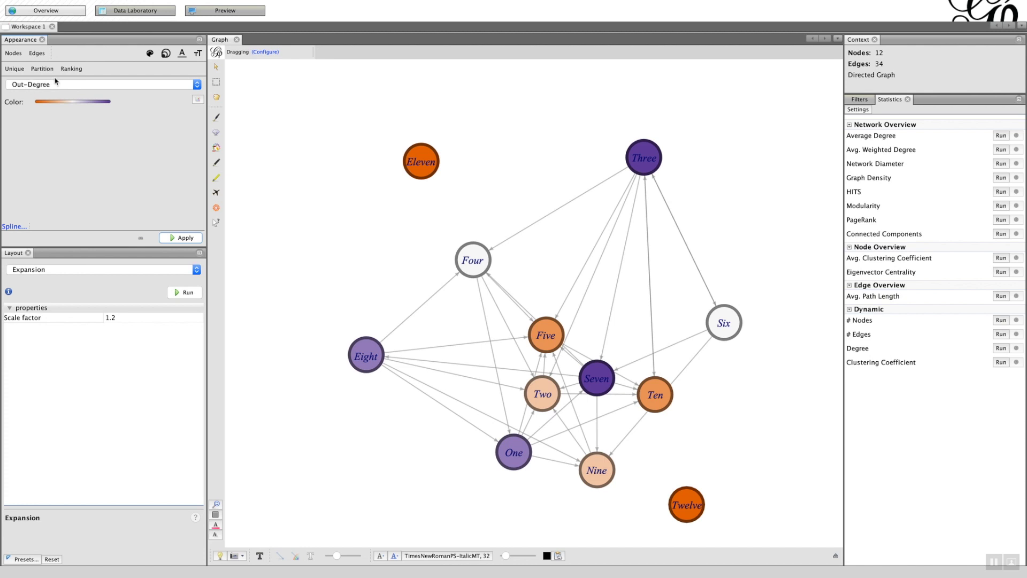
Step: Give all edges a unique colour, first green #00eb26, then dark blue #2100a3
{"action": "left_click", "coordinate": [38, 54]}
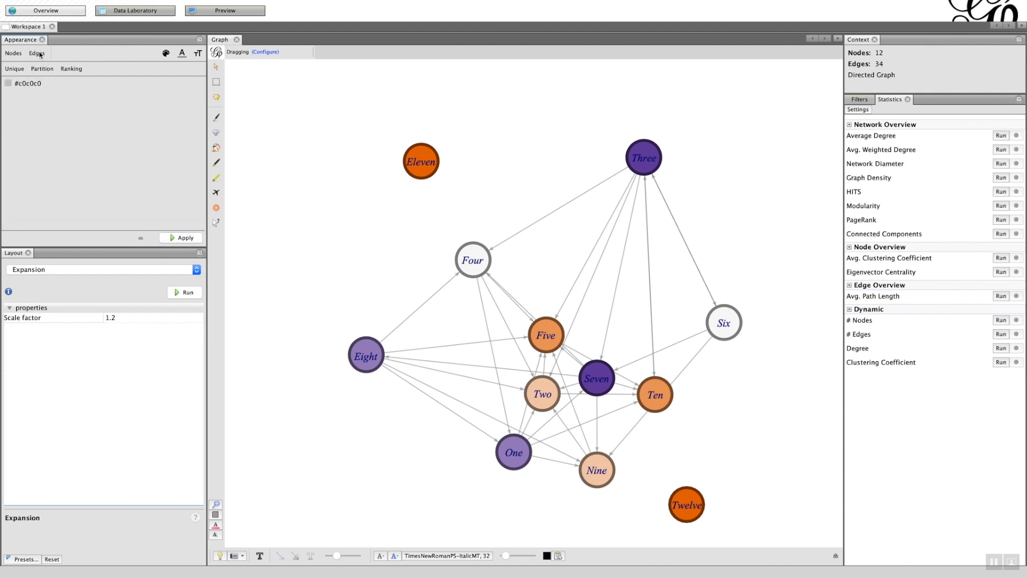
{"action": "left_click", "coordinate": [8, 84]}
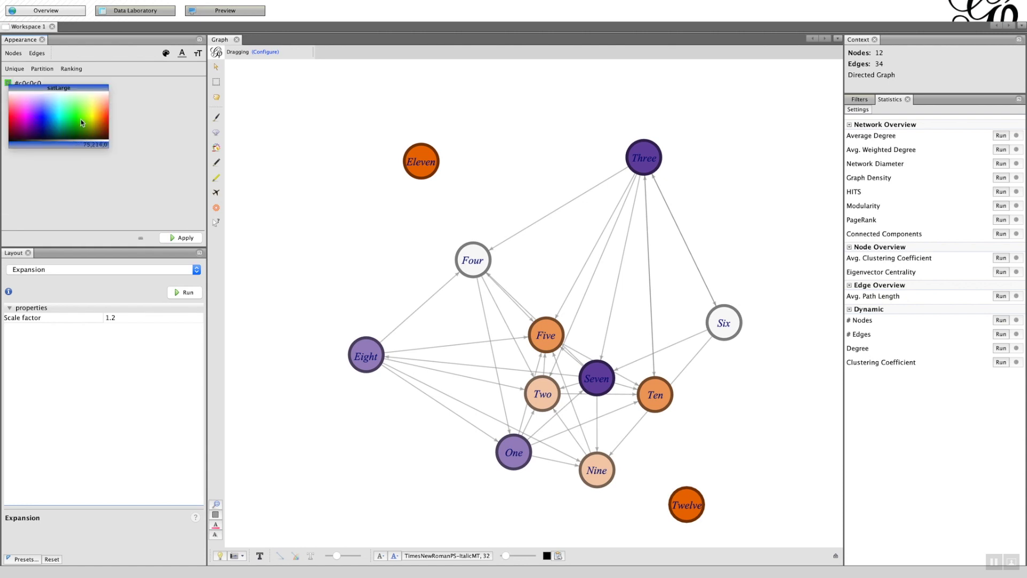
{"action": "left_click", "coordinate": [75, 121]}
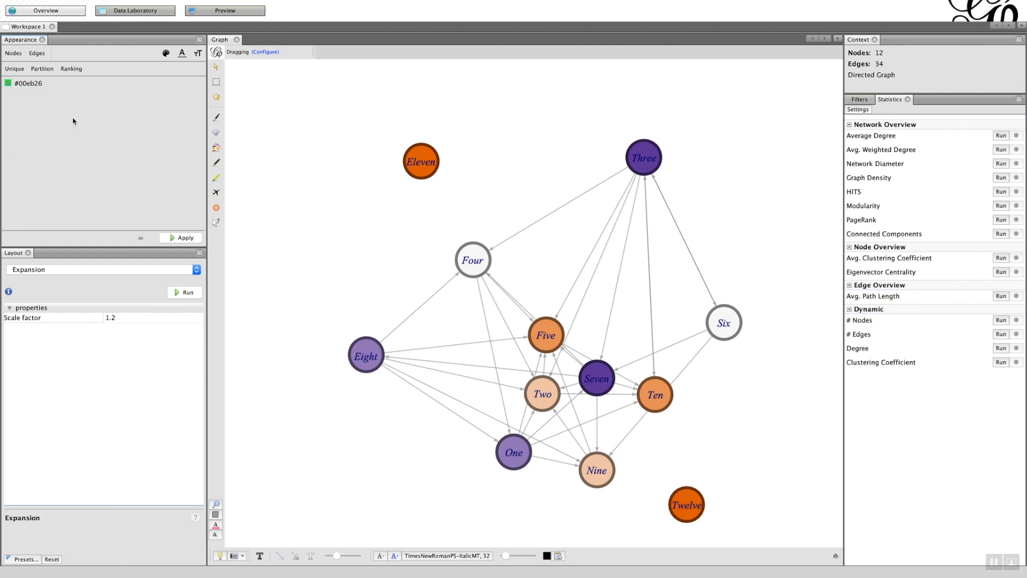
{"action": "left_click", "coordinate": [176, 238]}
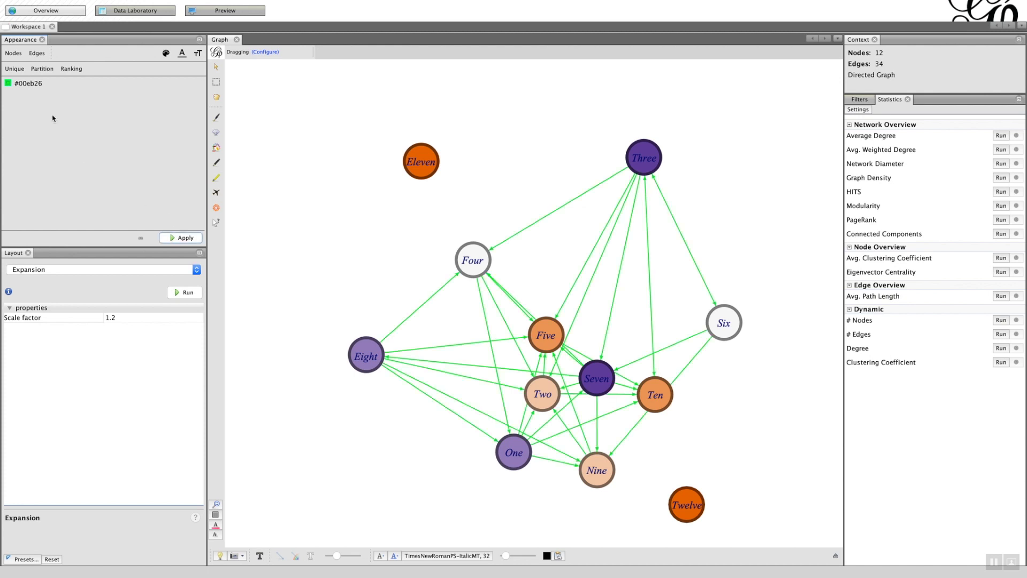
{"action": "left_click", "coordinate": [9, 83]}
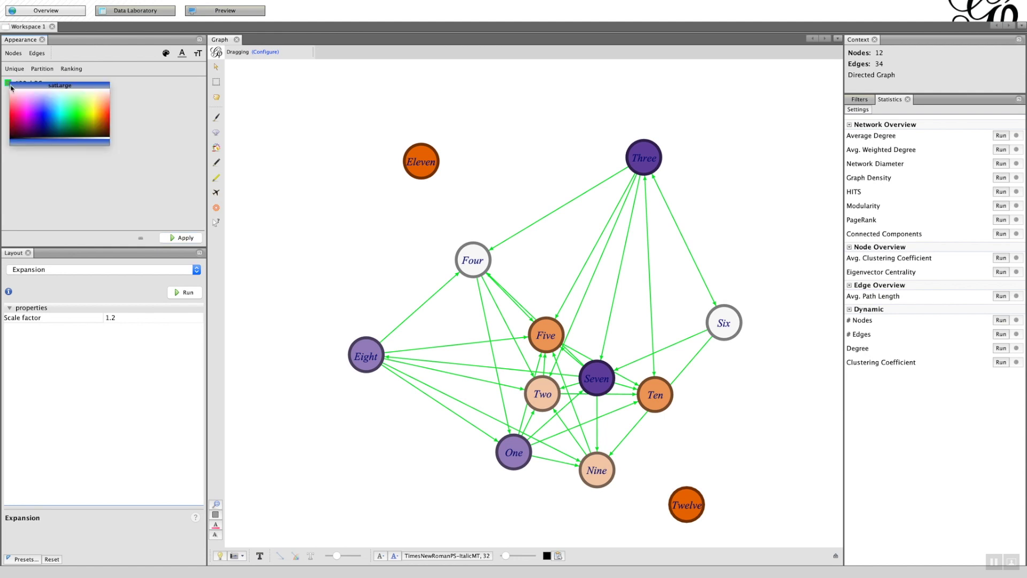
{"action": "left_click", "coordinate": [39, 123]}
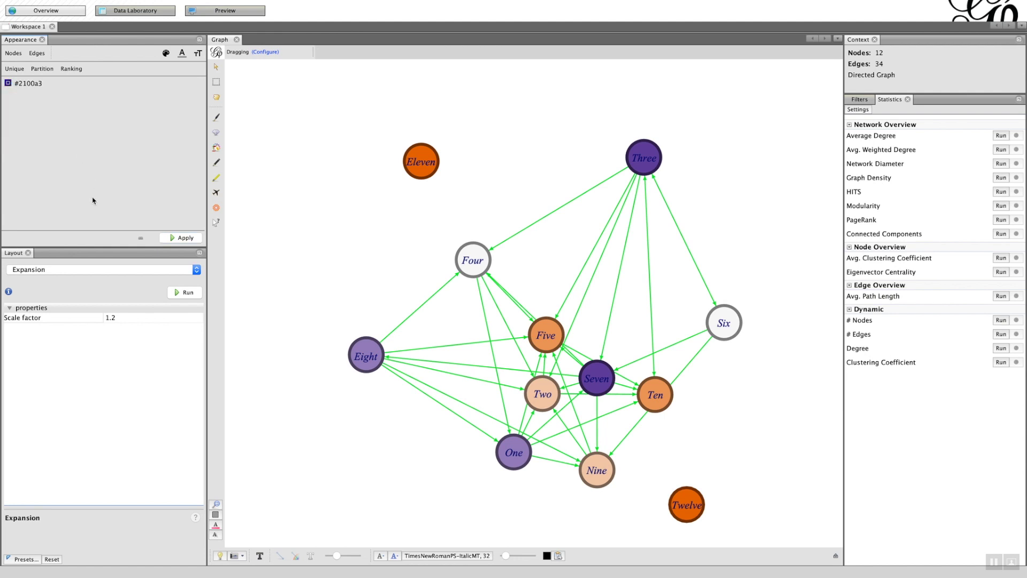
{"action": "left_click", "coordinate": [174, 238]}
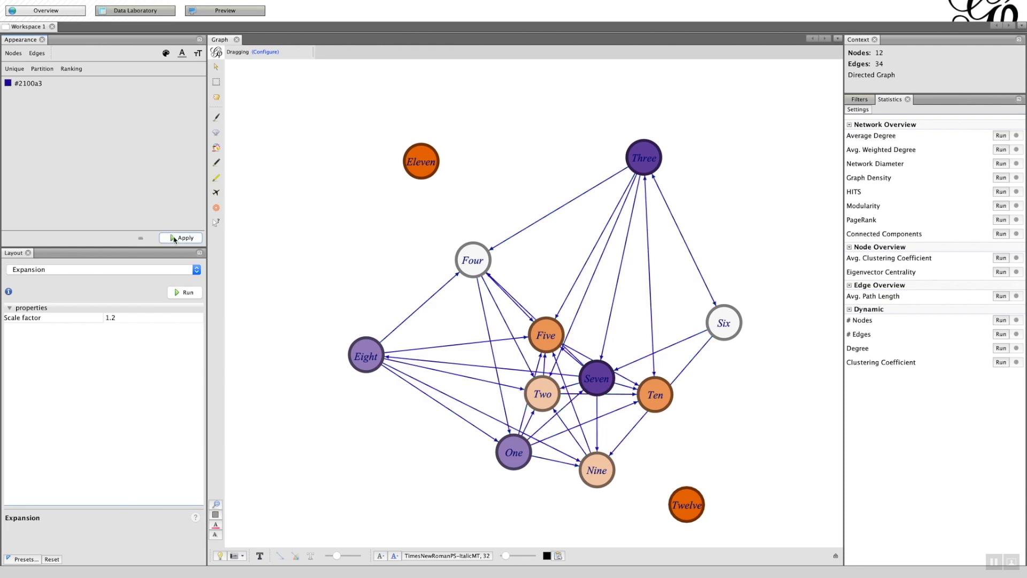
Step: Browse the edge Partition attribute list, then switch over to Excel
{"action": "left_click", "coordinate": [41, 70]}
{"action": "left_click", "coordinate": [46, 86]}
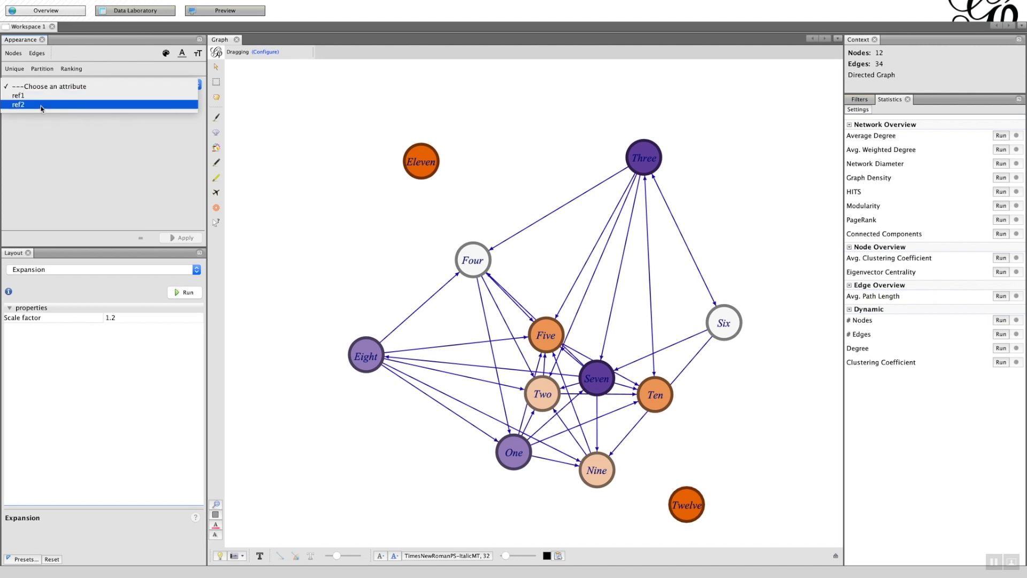
{"action": "key", "text": "super+Tab"}
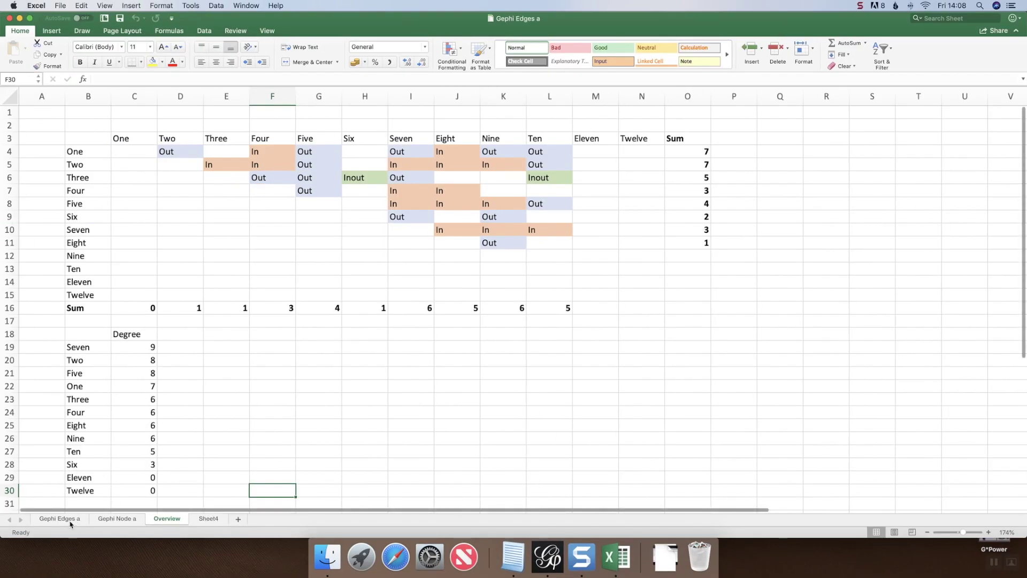
Step: Review the Excel 'Gephi Edges a' sheet's Source, Target, Label, Ref1 and Ref2 columns, then return to Gephi
{"action": "left_click", "coordinate": [59, 518]}
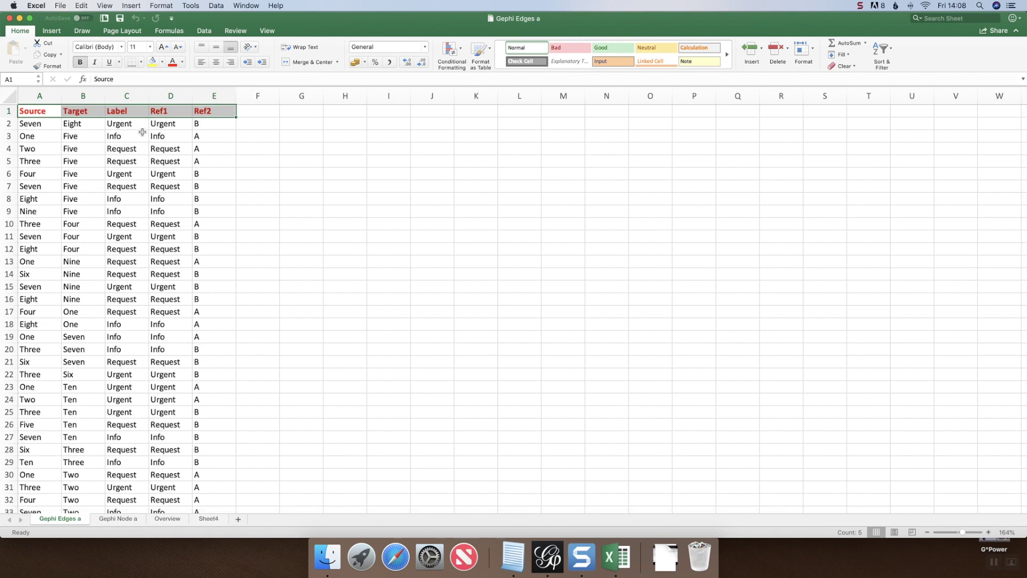
{"action": "key", "text": "super+Tab"}
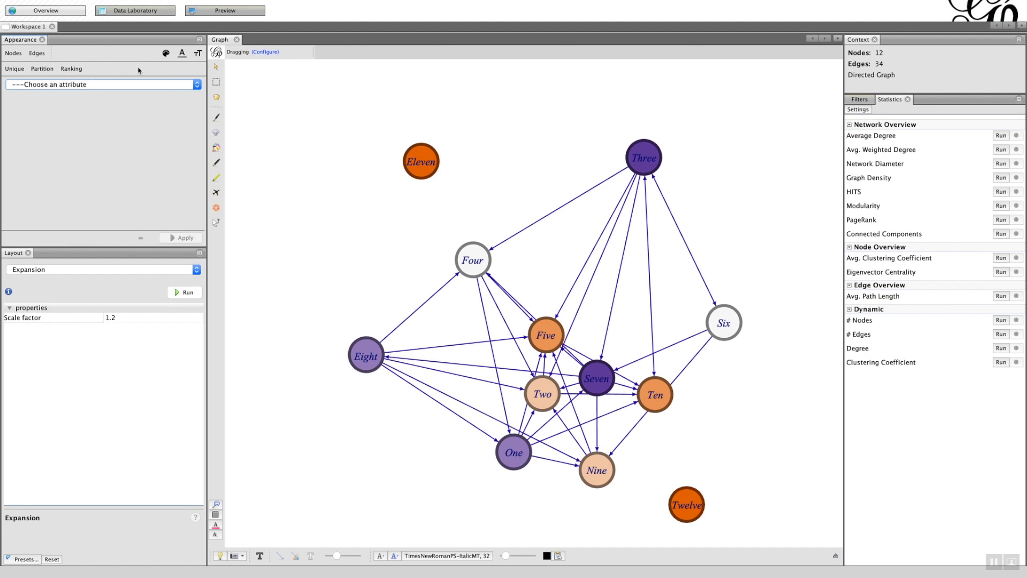
Step: Colour the edges by the ref1 partition: Request purple, Info orange, Urgent green
{"action": "left_click", "coordinate": [130, 85]}
{"action": "left_click", "coordinate": [103, 96]}
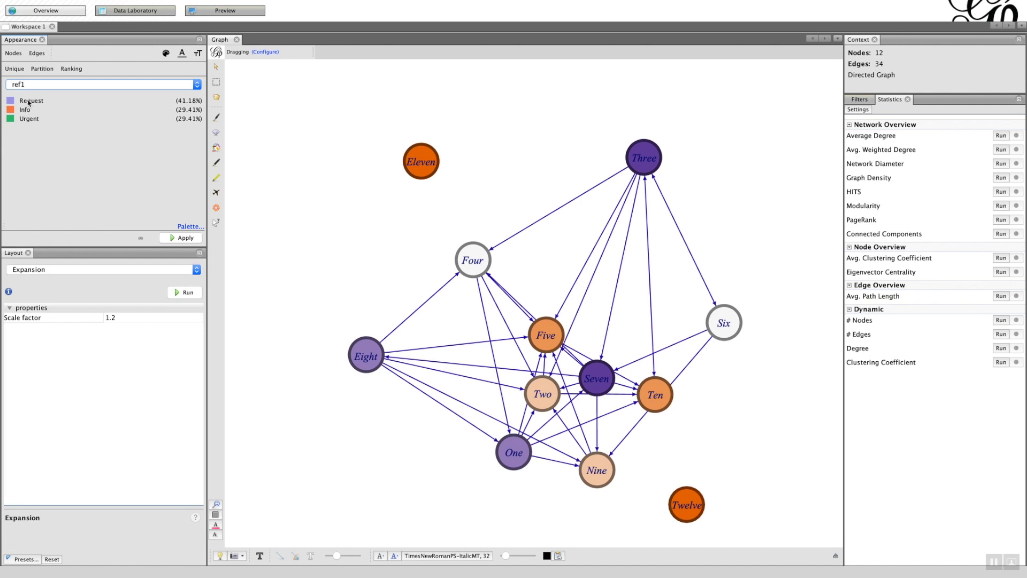
{"action": "left_click", "coordinate": [171, 239]}
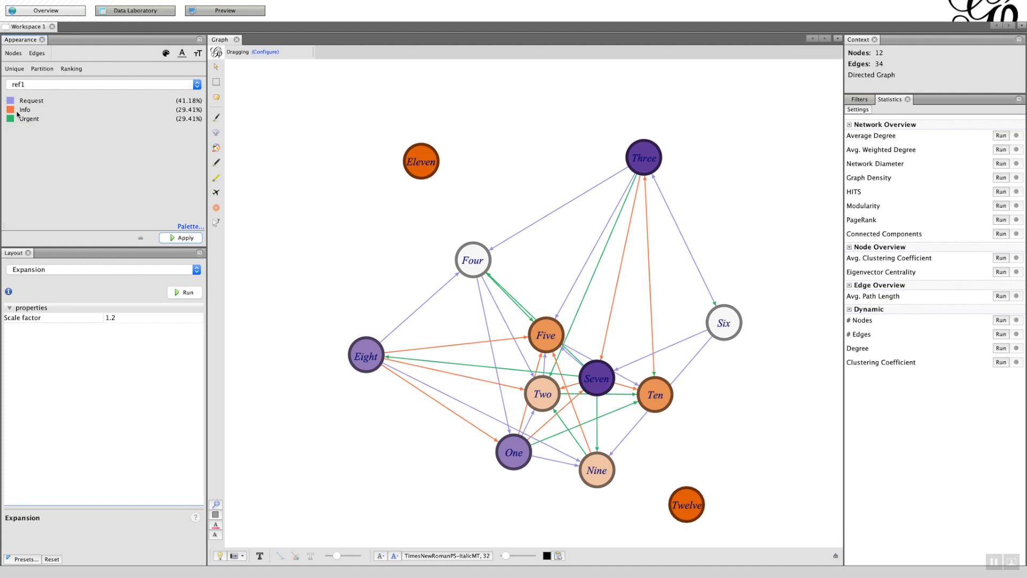
Step: Recolour the edges by the ref2 partition, with B edges pink and A edges green
{"action": "left_click", "coordinate": [40, 87]}
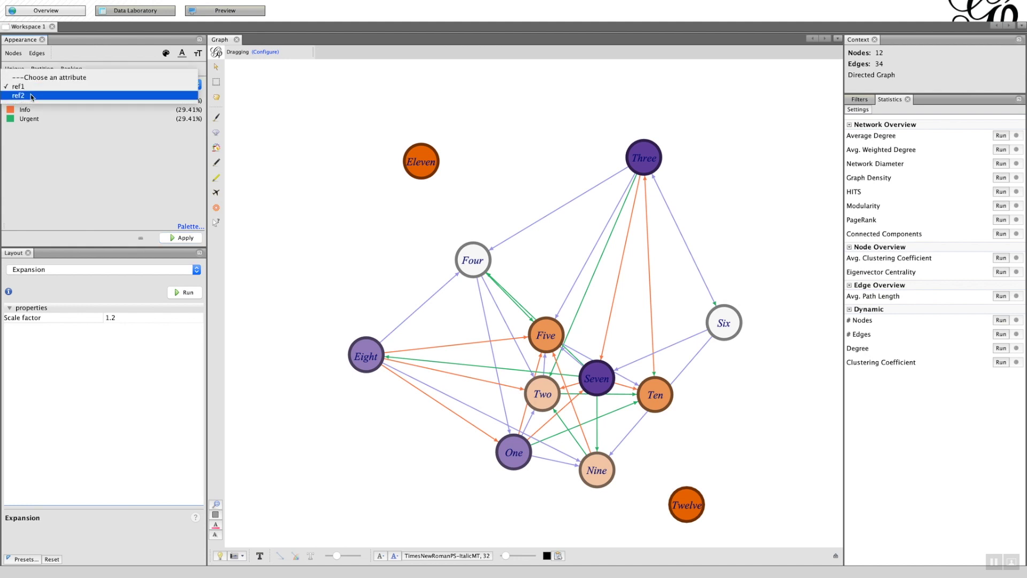
{"action": "left_click", "coordinate": [18, 96]}
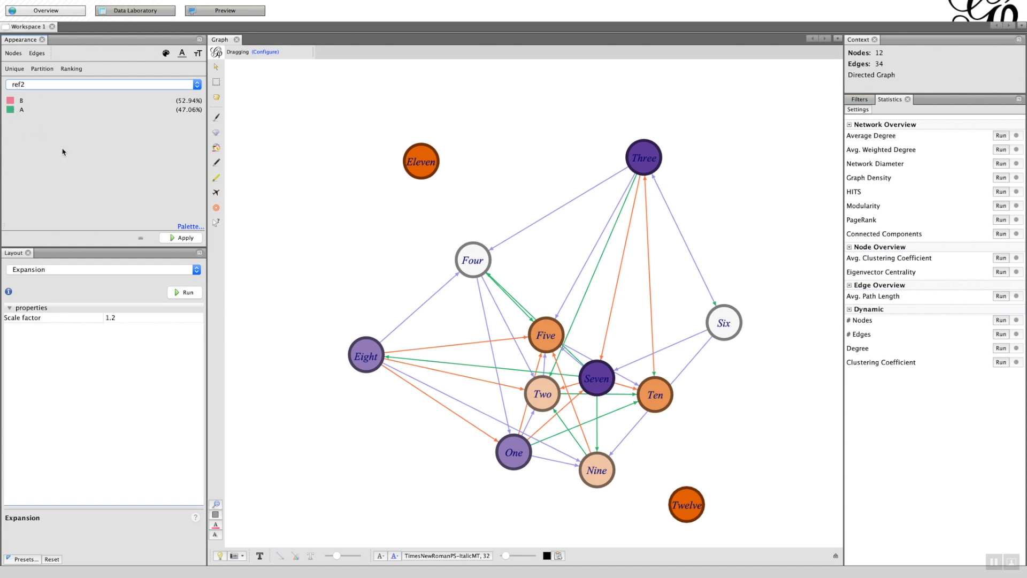
{"action": "left_click", "coordinate": [176, 241]}
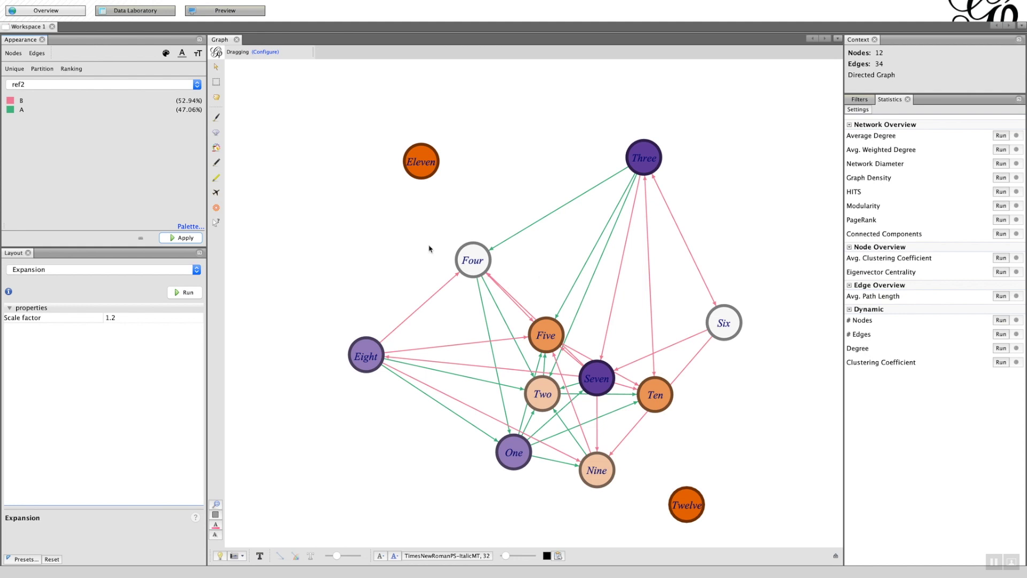
Step: Switch edge appearance to ranking by Weight and open the edge attribute dropdown
{"action": "left_click", "coordinate": [71, 69]}
{"action": "left_click", "coordinate": [68, 84]}
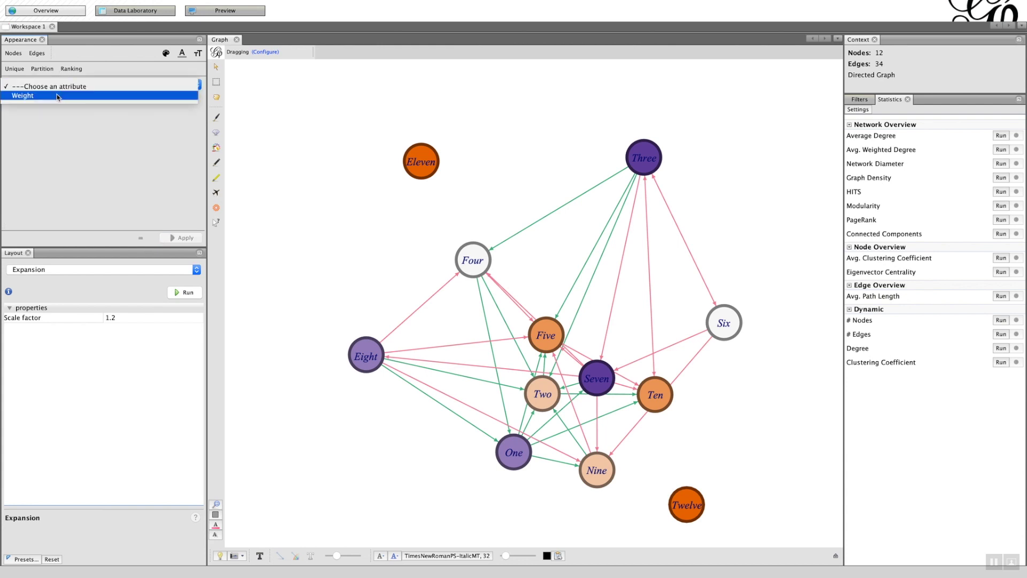
{"action": "left_click", "coordinate": [58, 96]}
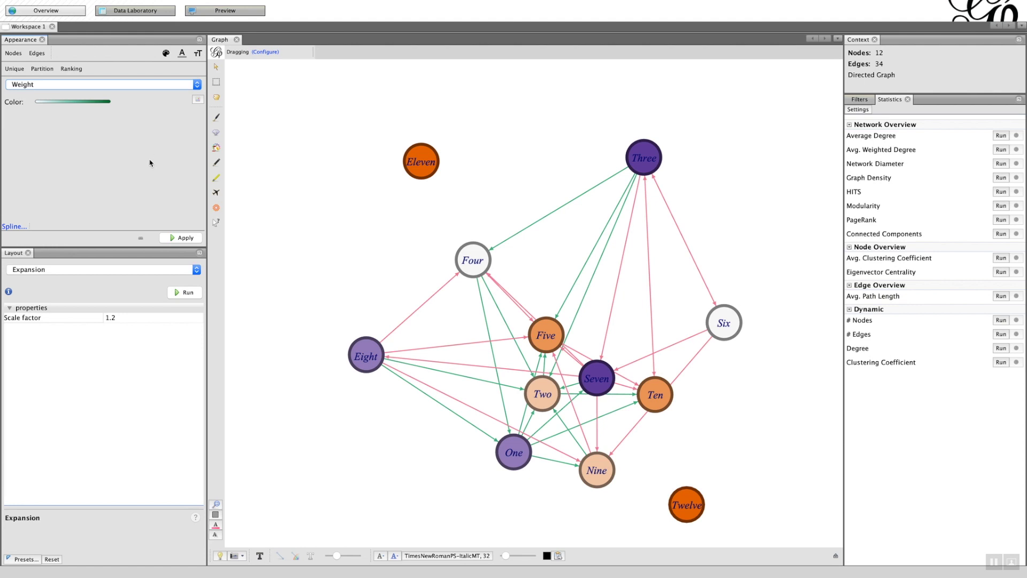
{"action": "left_click", "coordinate": [115, 84]}
Step: Close the attribute list and return edge colouring to the ref2 partition
{"action": "left_click", "coordinate": [76, 141]}
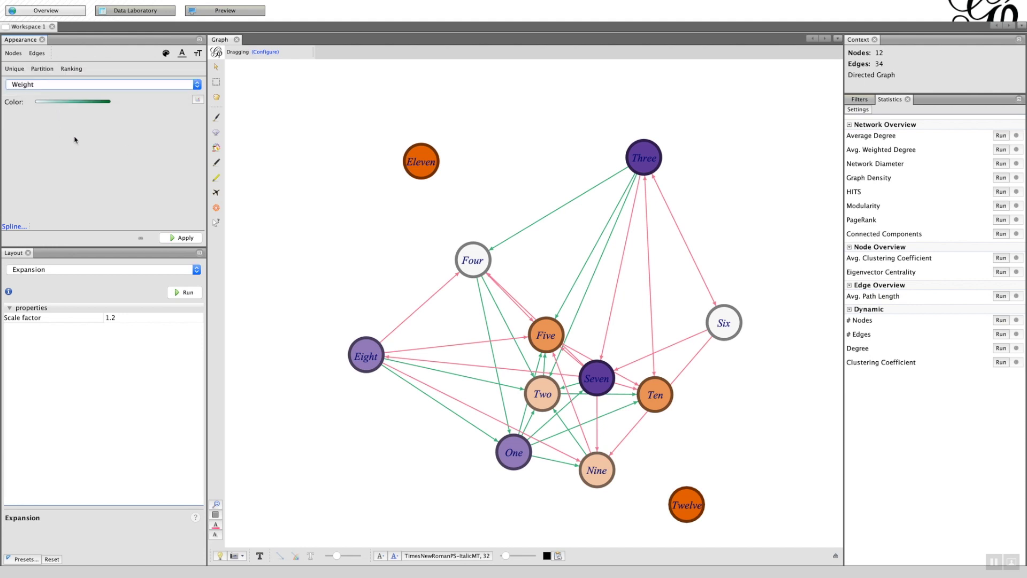
{"action": "left_click", "coordinate": [42, 69]}
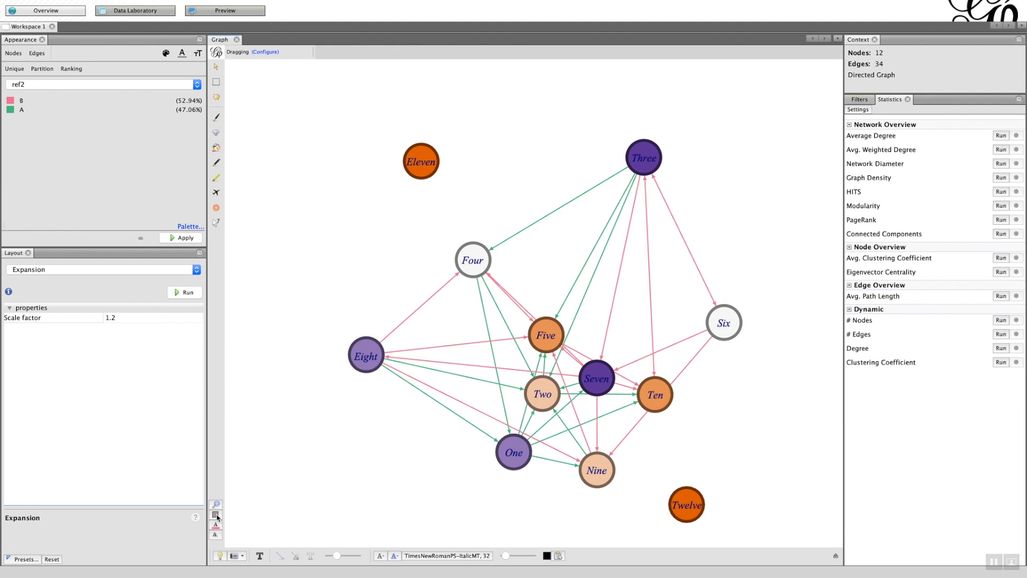
Step: Reset all node and edge colours to grey and node labels to black
{"action": "left_click", "coordinate": [216, 515]}
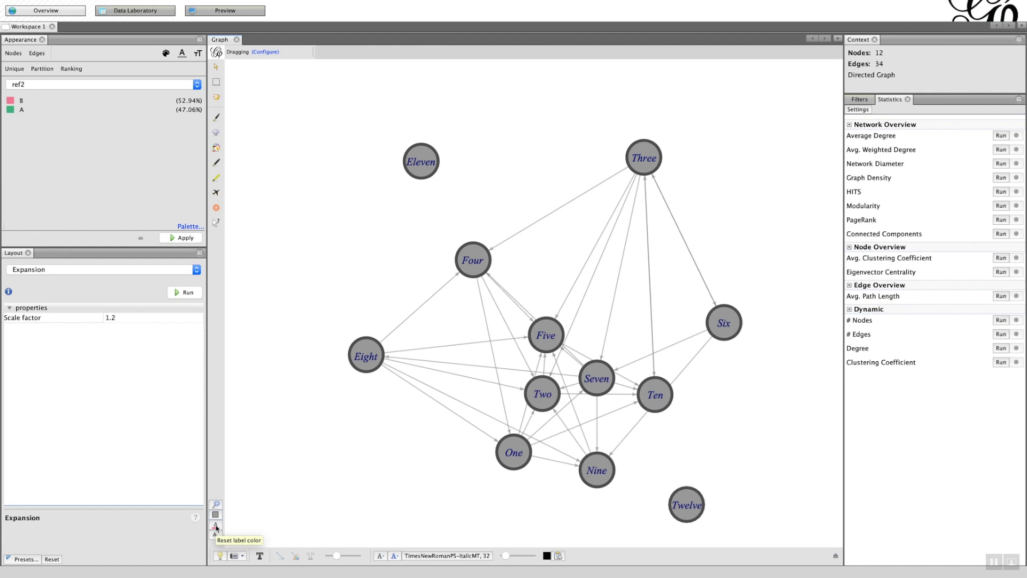
{"action": "left_click", "coordinate": [216, 527]}
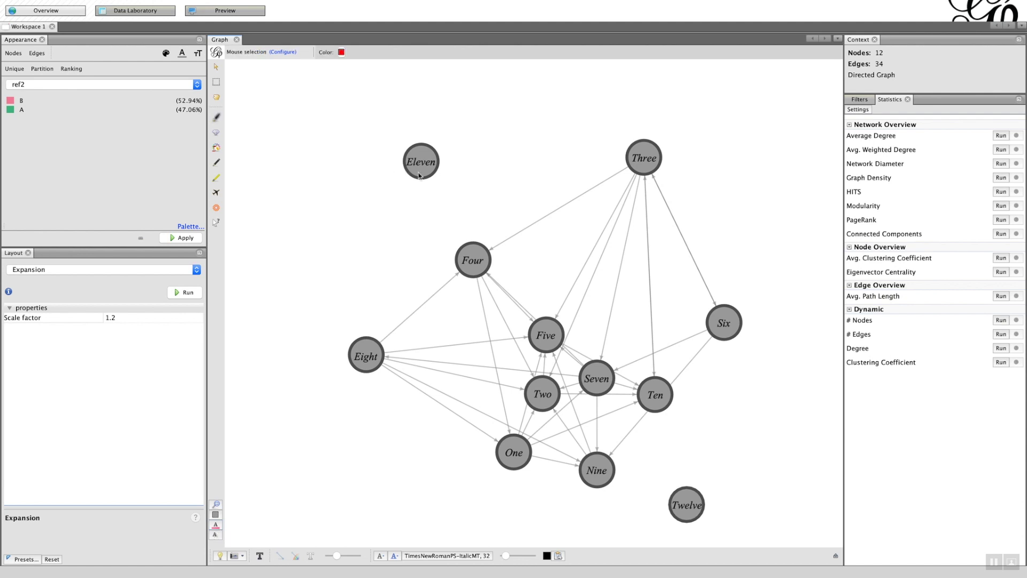
Step: Hand-paint node Eleven red and node Three bright green (#33FF44) with the Painter
{"action": "left_click", "coordinate": [216, 117]}
{"action": "left_click", "coordinate": [422, 173]}
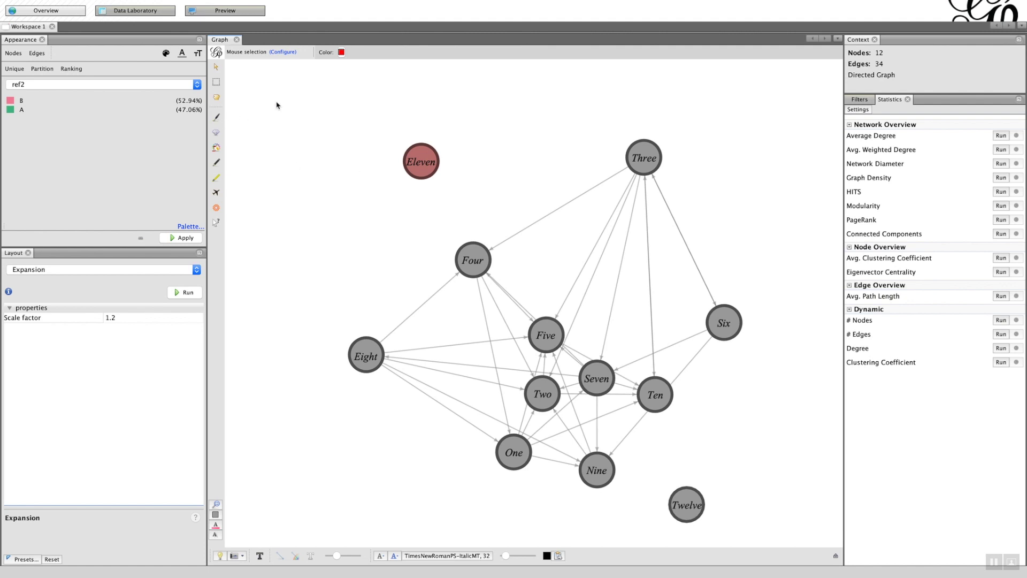
{"action": "left_click", "coordinate": [341, 52]}
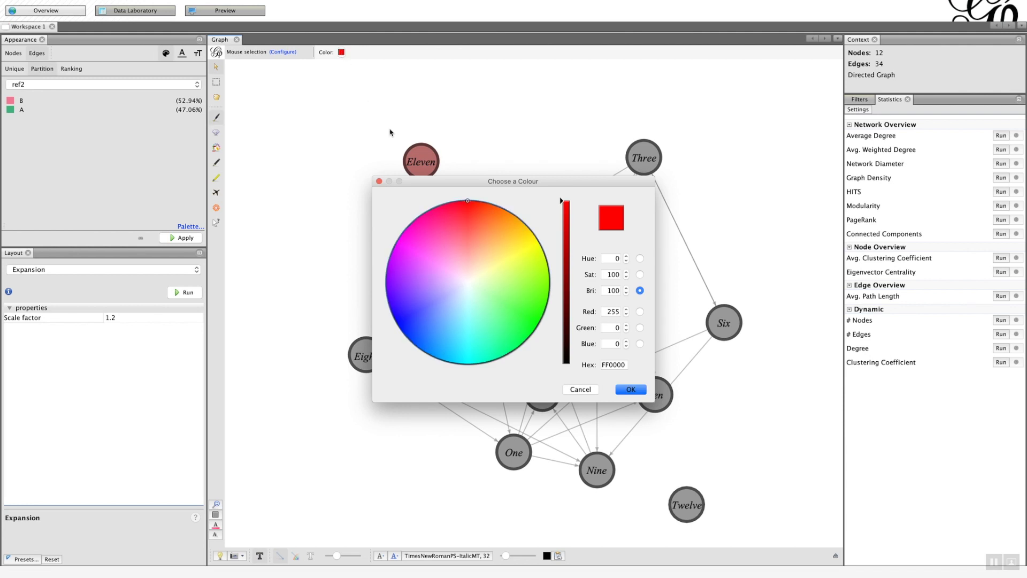
{"action": "left_click", "coordinate": [521, 319]}
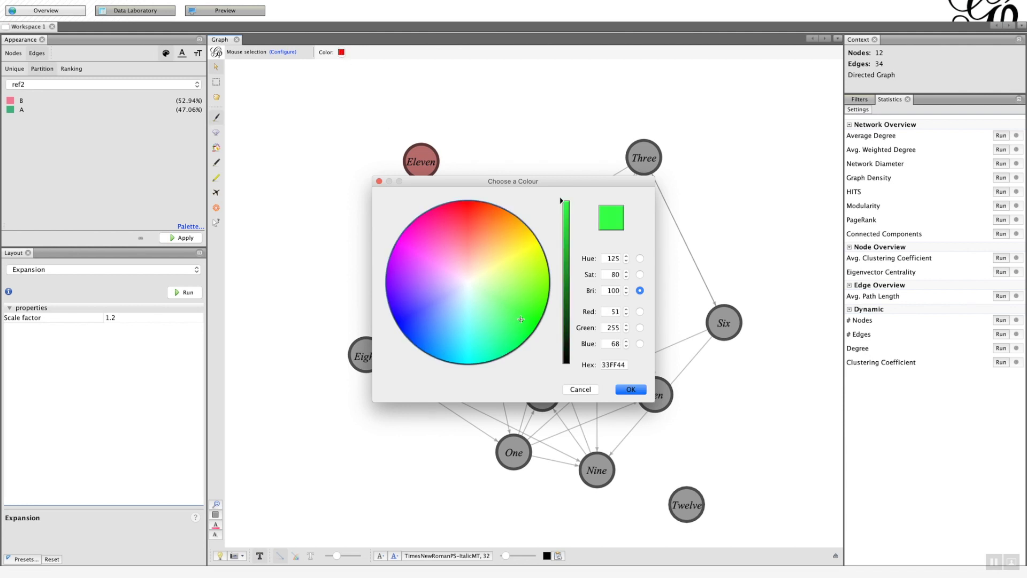
{"action": "left_click", "coordinate": [630, 388]}
{"action": "left_click", "coordinate": [639, 152]}
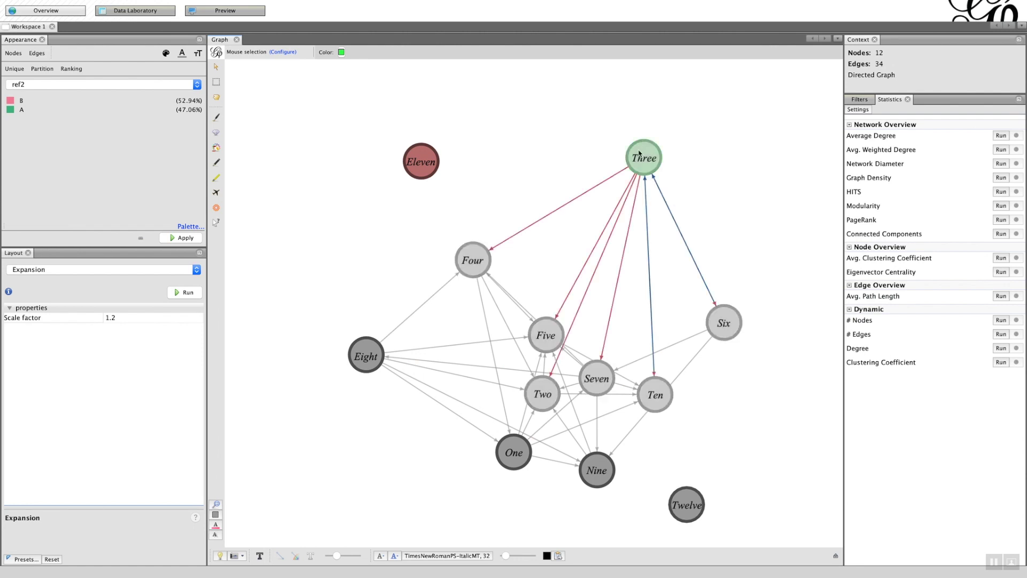
{"action": "left_click", "coordinate": [217, 133]}
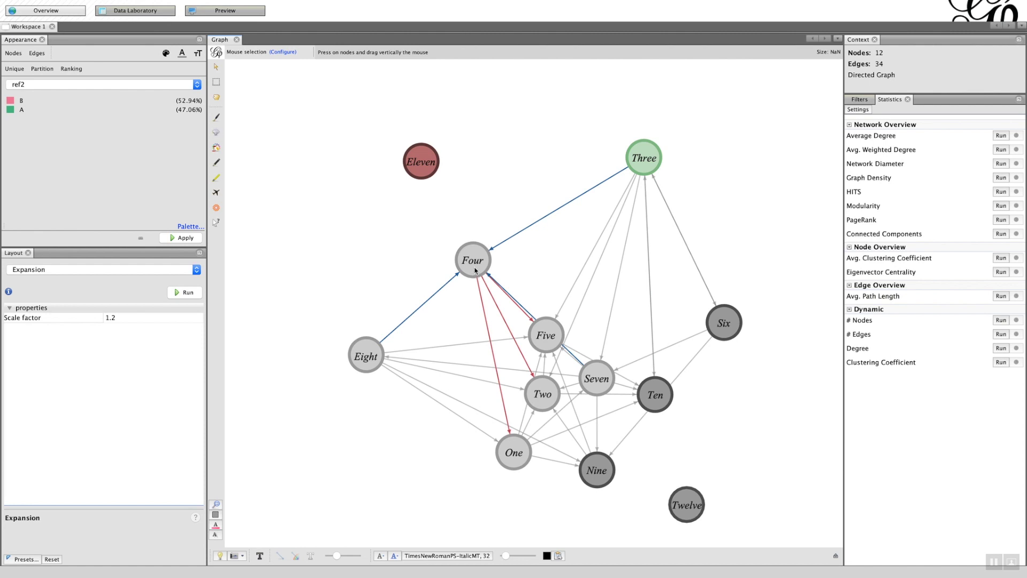
Step: Drag node Four upward with the Sizer so it is larger than the others
{"action": "mouse_move", "coordinate": [475, 270]}
{"action": "left_mouse_down"}
{"action": "mouse_move", "coordinate": [473, 225]}
{"action": "mouse_move", "coordinate": [474, 264]}
{"action": "left_mouse_up"}
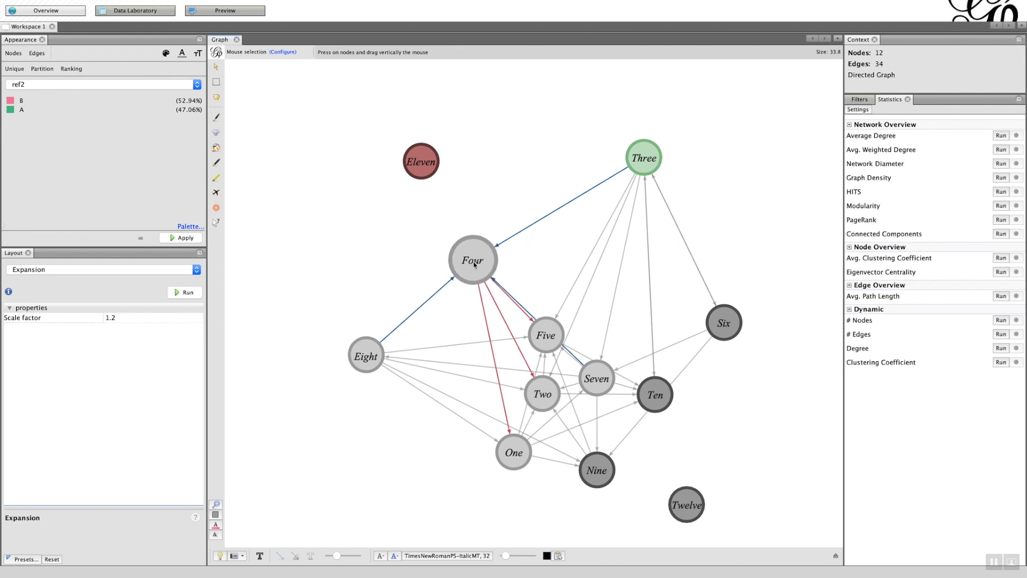
Step: Try a heat map around node Eight, then reset all node colours to grey
{"action": "left_click", "coordinate": [217, 147]}
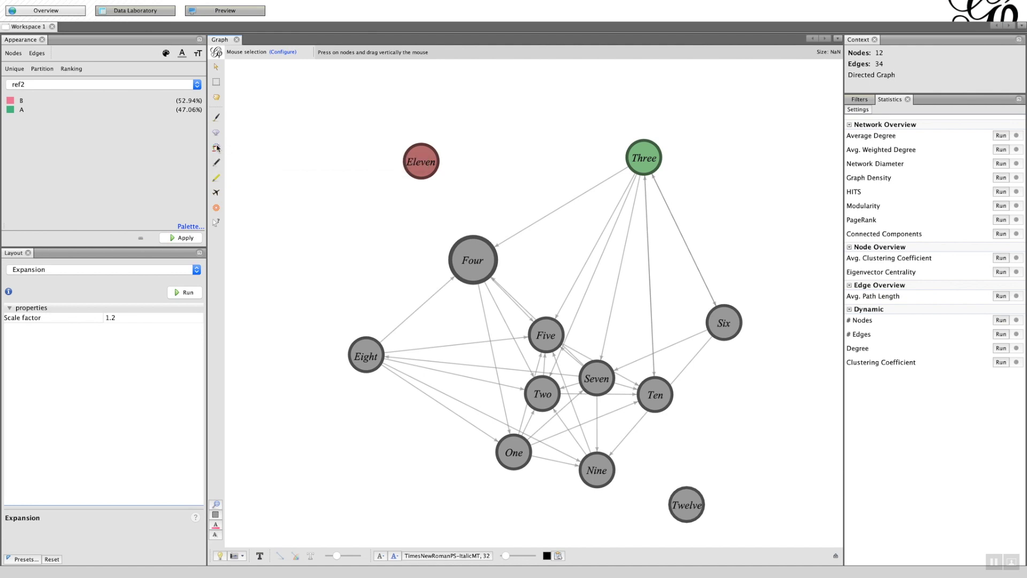
{"action": "left_click", "coordinate": [377, 351]}
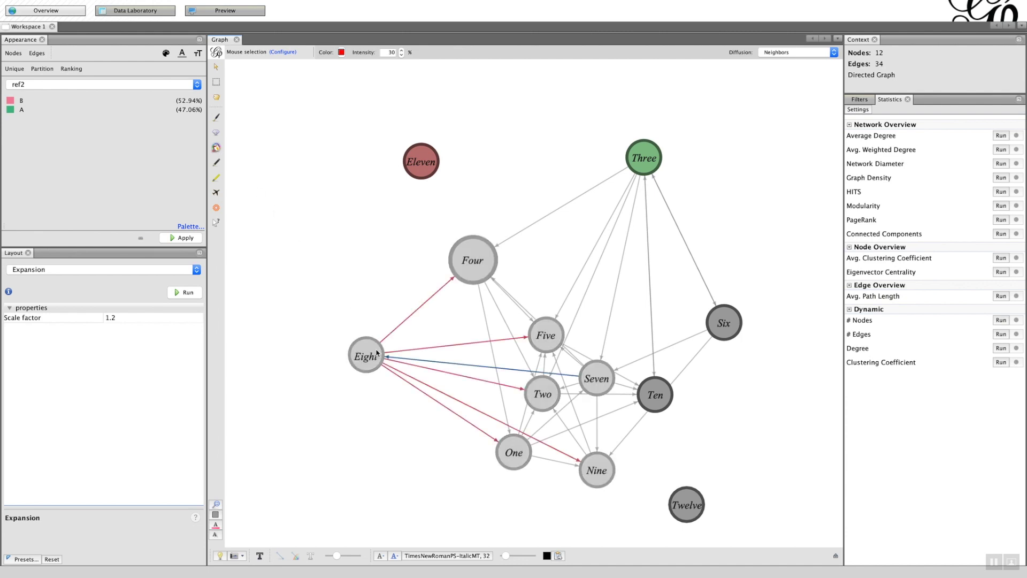
{"action": "left_click", "coordinate": [378, 352]}
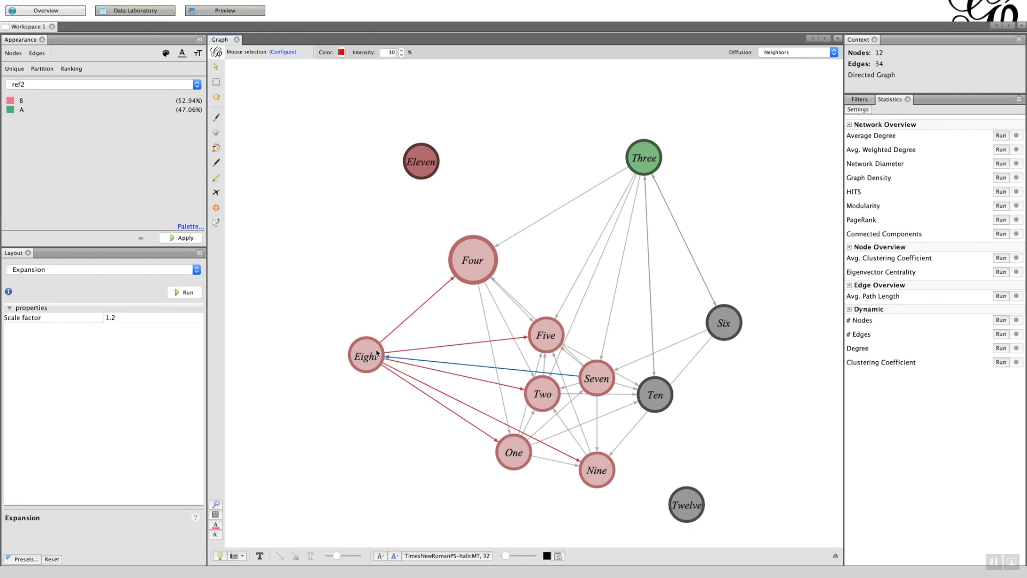
{"action": "left_click", "coordinate": [216, 514]}
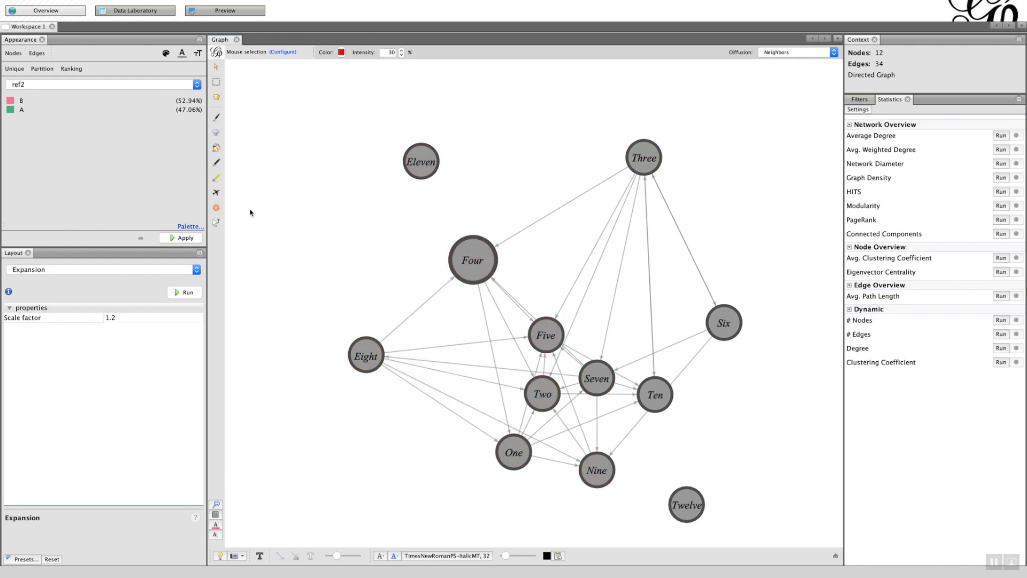
Step: Reapply the heat map so Eight and neighbours Four, Five, Two, Seven, One, Nine turn red
{"action": "left_click", "coordinate": [216, 147]}
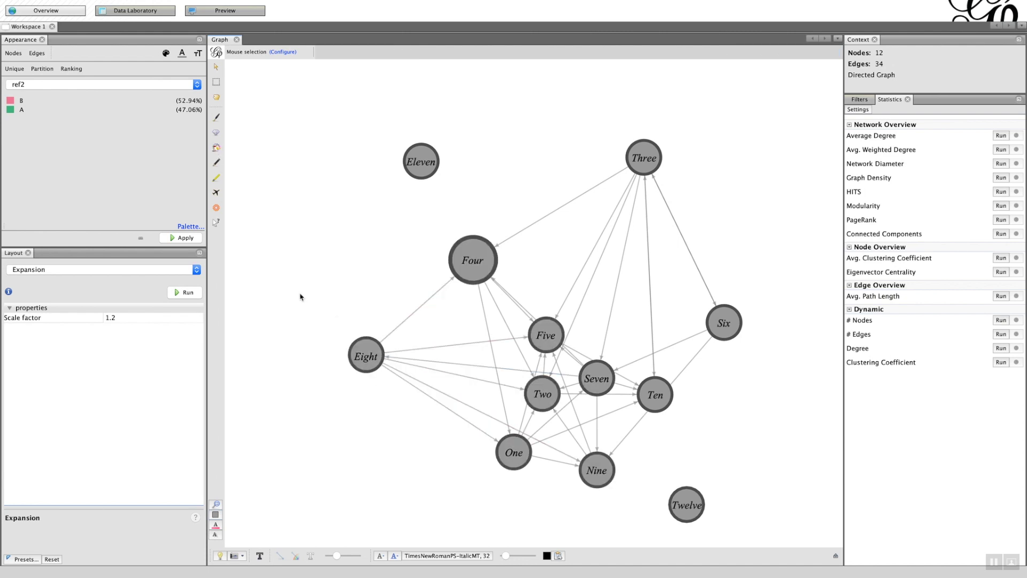
{"action": "left_click", "coordinate": [216, 148]}
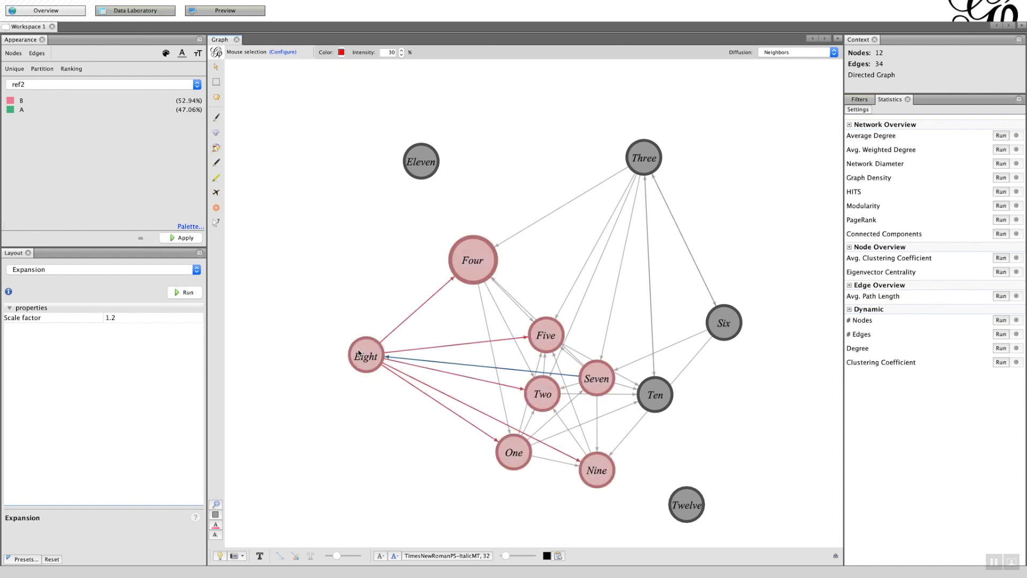
{"action": "left_click", "coordinate": [359, 353]}
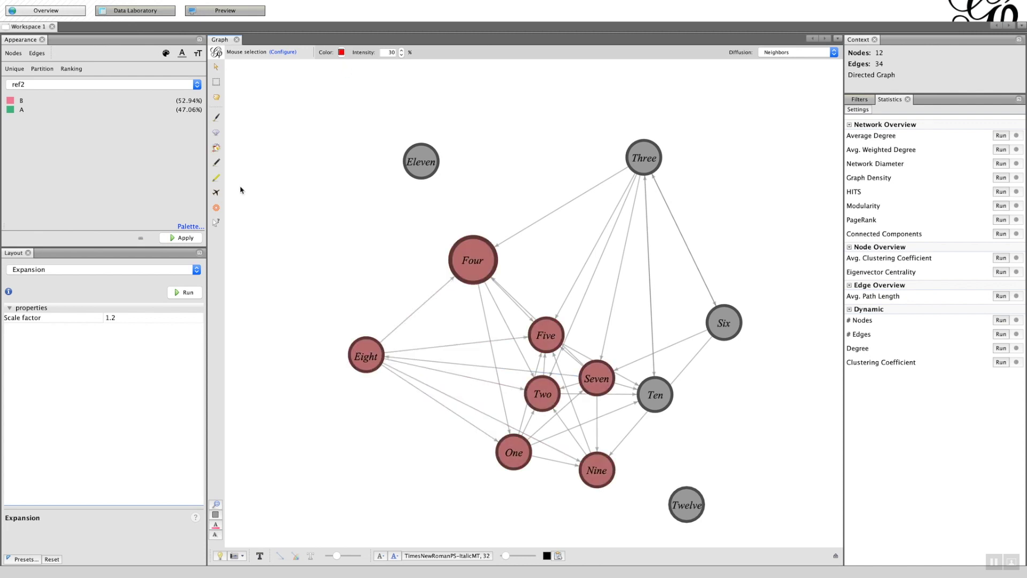
{"action": "left_click", "coordinate": [217, 164]}
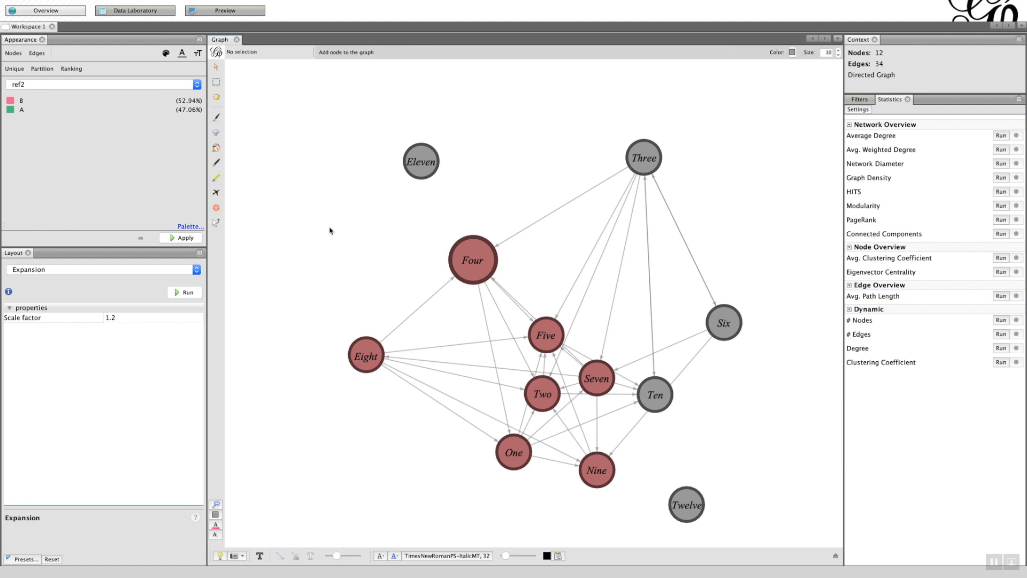
Step: Add a 13th node left of Four and connect it to Four with directed edges both ways
{"action": "left_click", "coordinate": [343, 249]}
{"action": "left_click", "coordinate": [217, 179]}
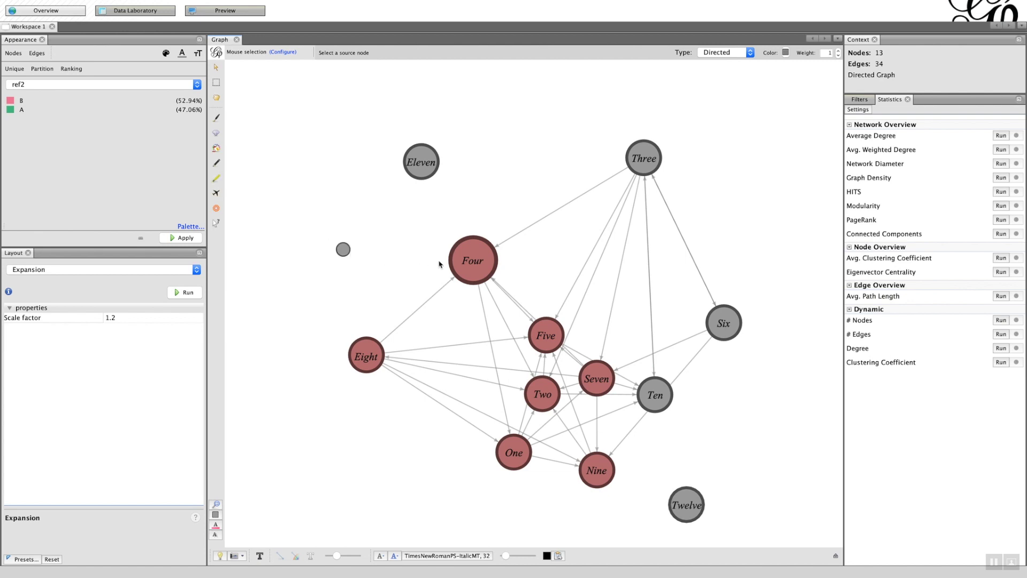
{"action": "left_click", "coordinate": [343, 249]}
{"action": "left_click", "coordinate": [453, 260]}
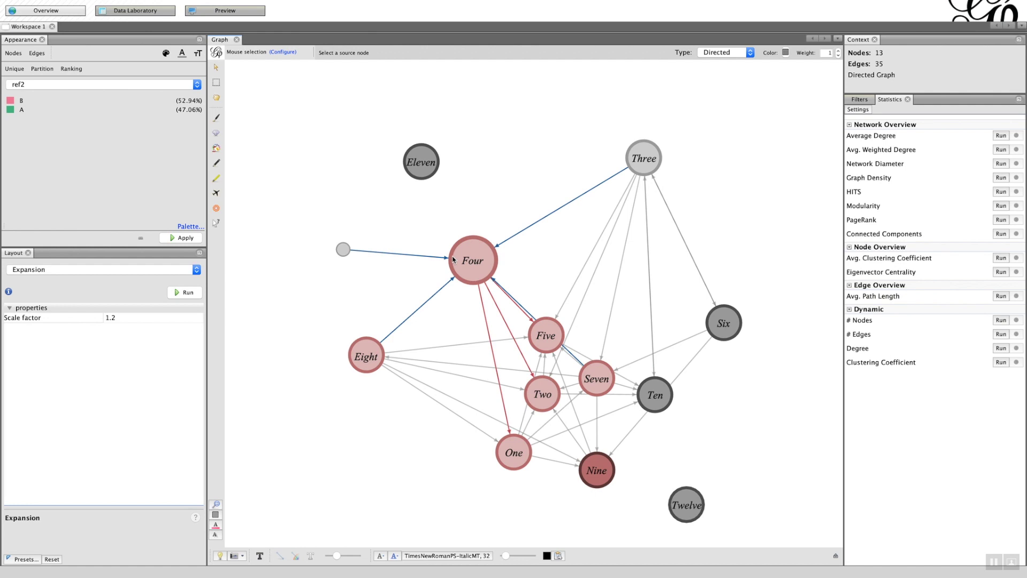
{"action": "left_click", "coordinate": [343, 250]}
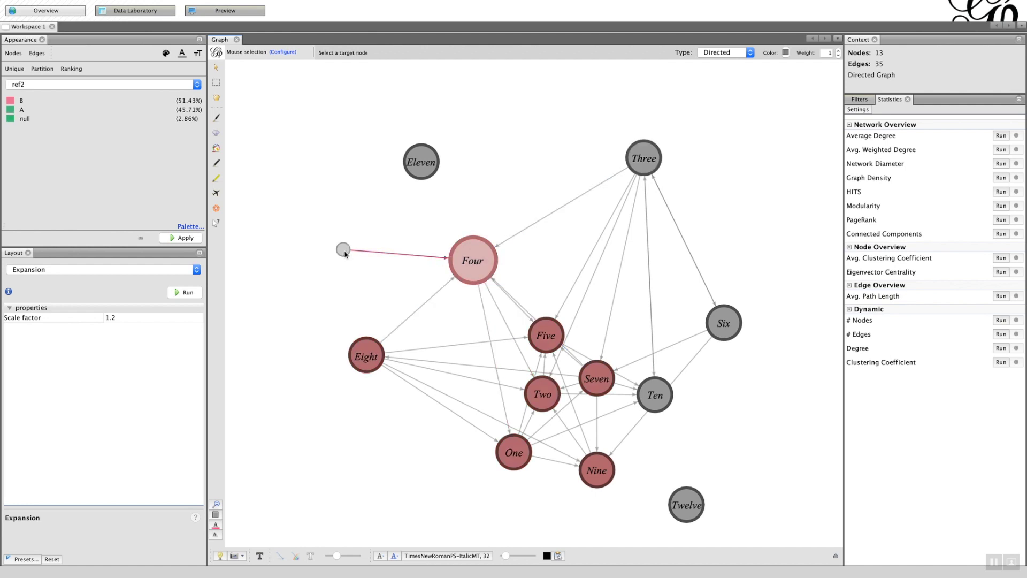
{"action": "left_click", "coordinate": [454, 263]}
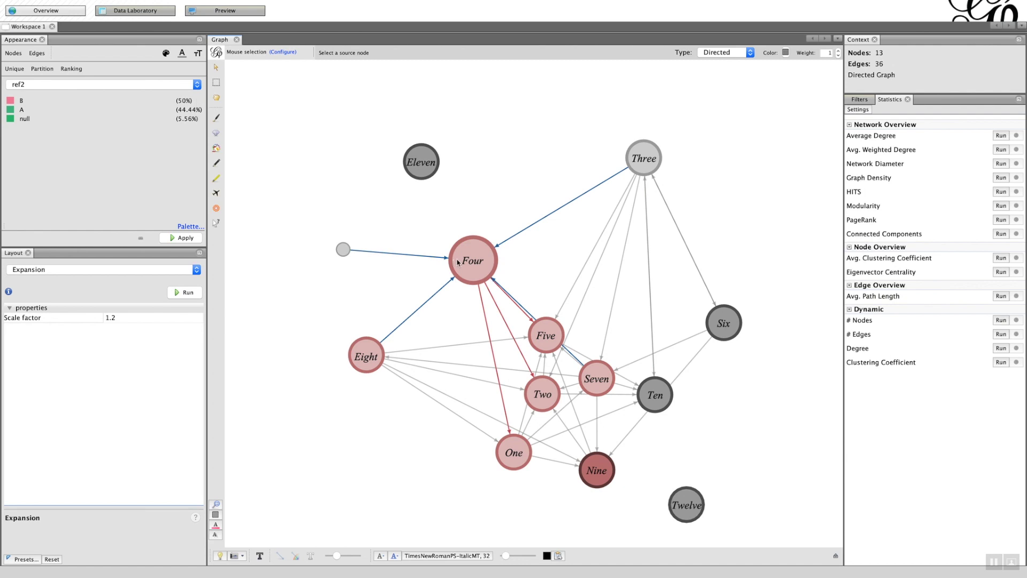
{"action": "left_click", "coordinate": [457, 260]}
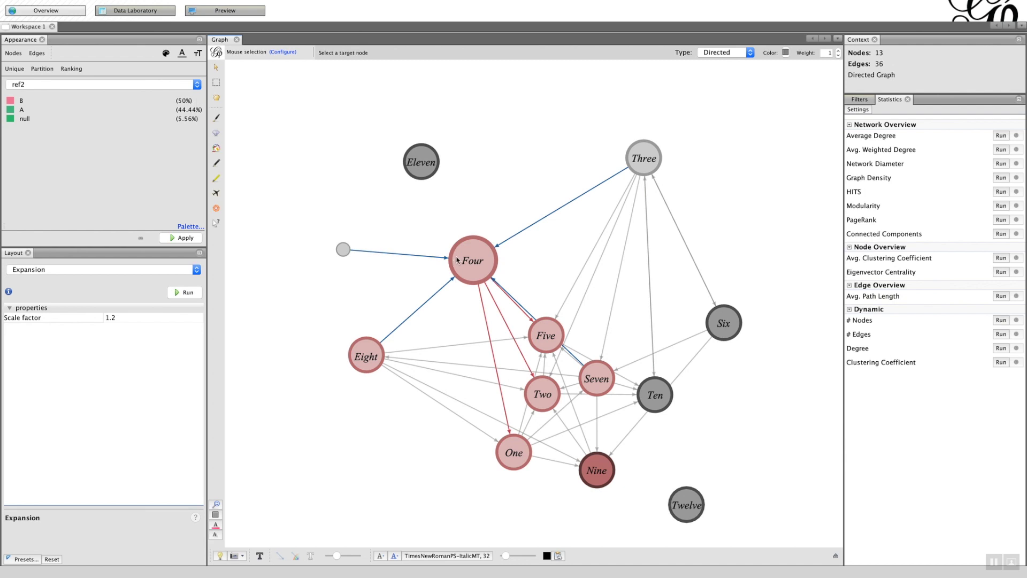
{"action": "left_click", "coordinate": [342, 250]}
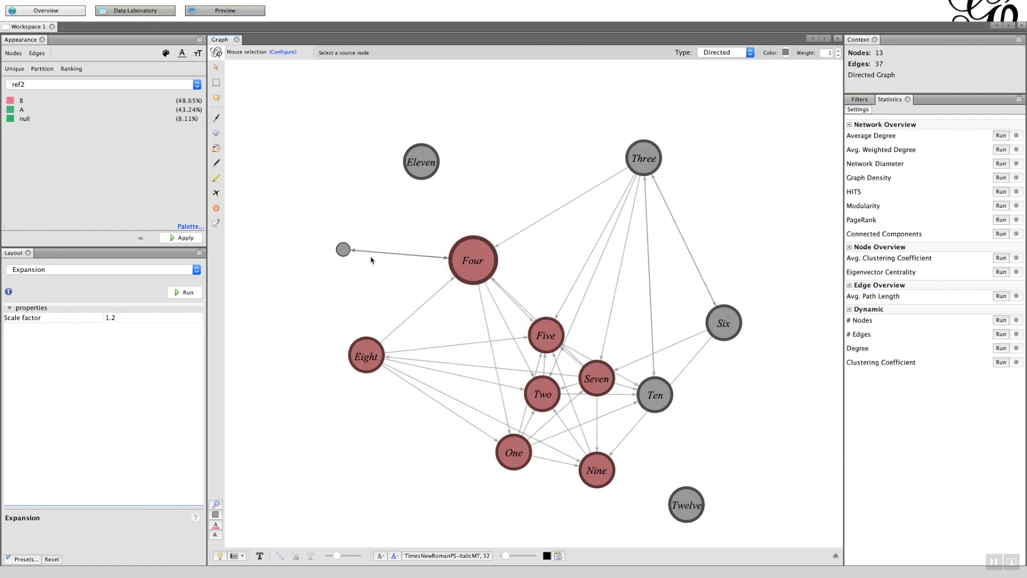
Step: Try the Shortest Path tool, then switch to the Heat Map tool in Gradient mode
{"action": "left_click", "coordinate": [216, 194]}
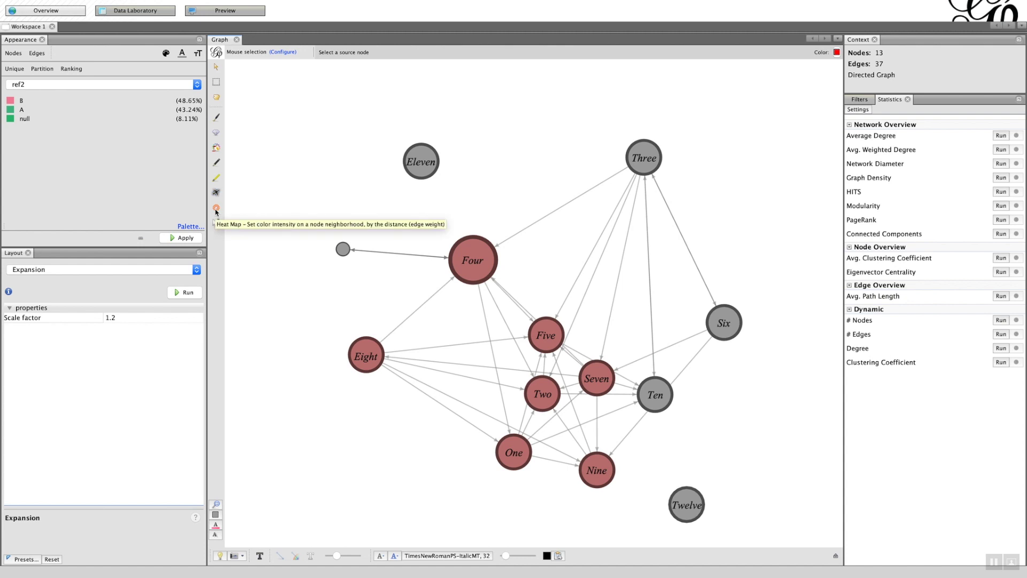
{"action": "left_click", "coordinate": [216, 210]}
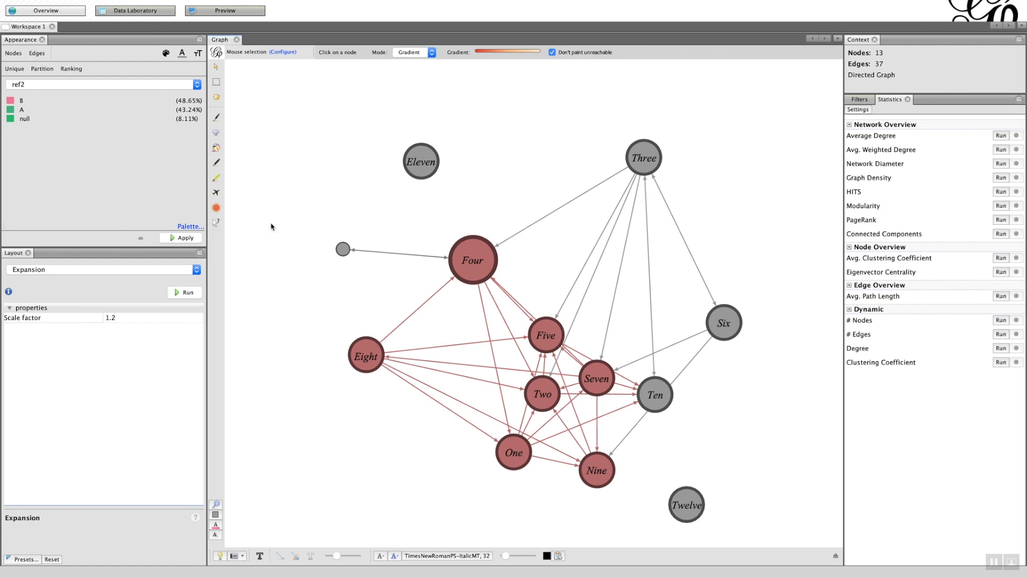
Step: With the Edit tool, view node Eleven's attributes, then node Ten's (size 25, grey, ref Blue)
{"action": "left_click", "coordinate": [216, 223]}
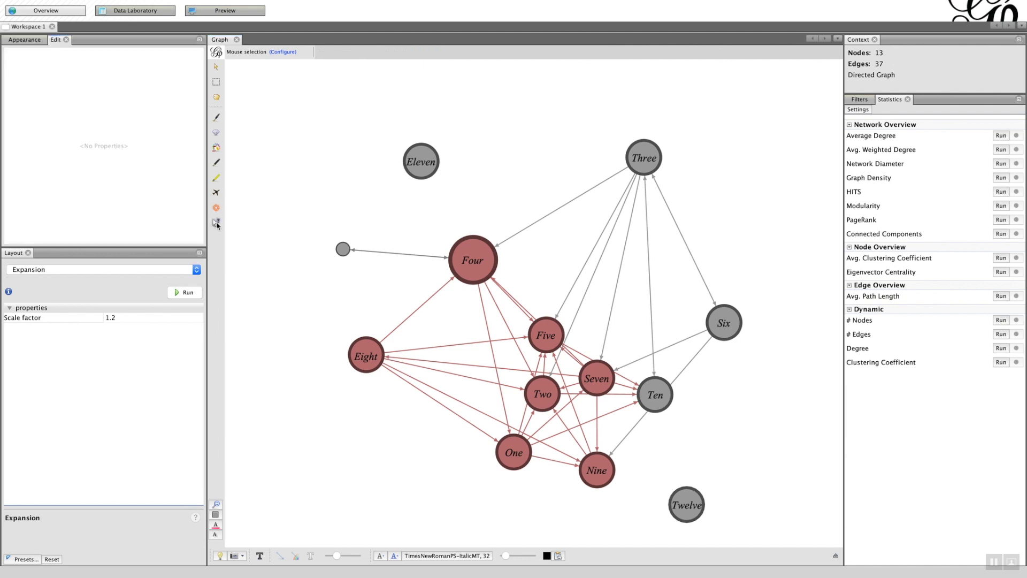
{"action": "left_click", "coordinate": [418, 176]}
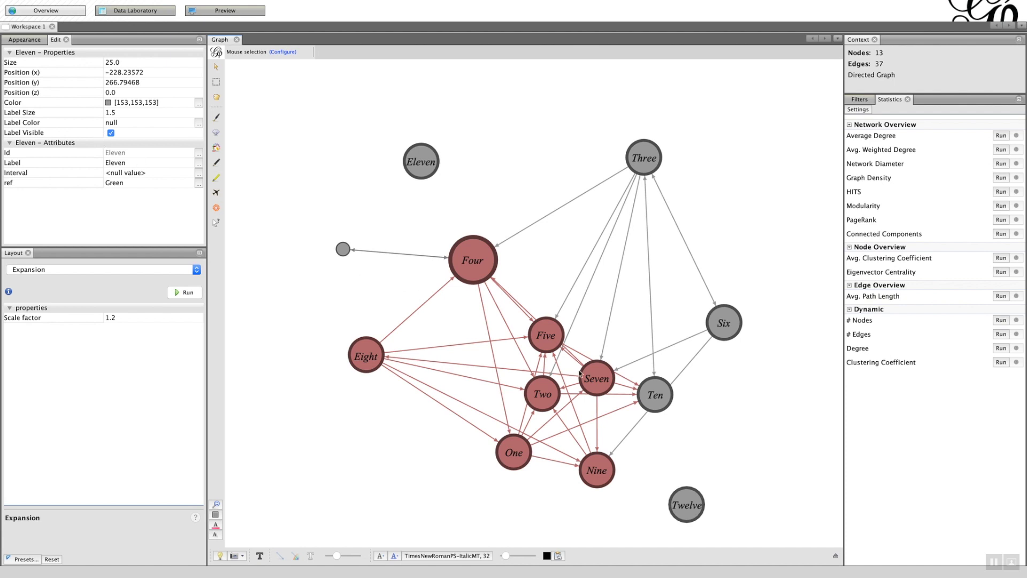
{"action": "left_click", "coordinate": [655, 401]}
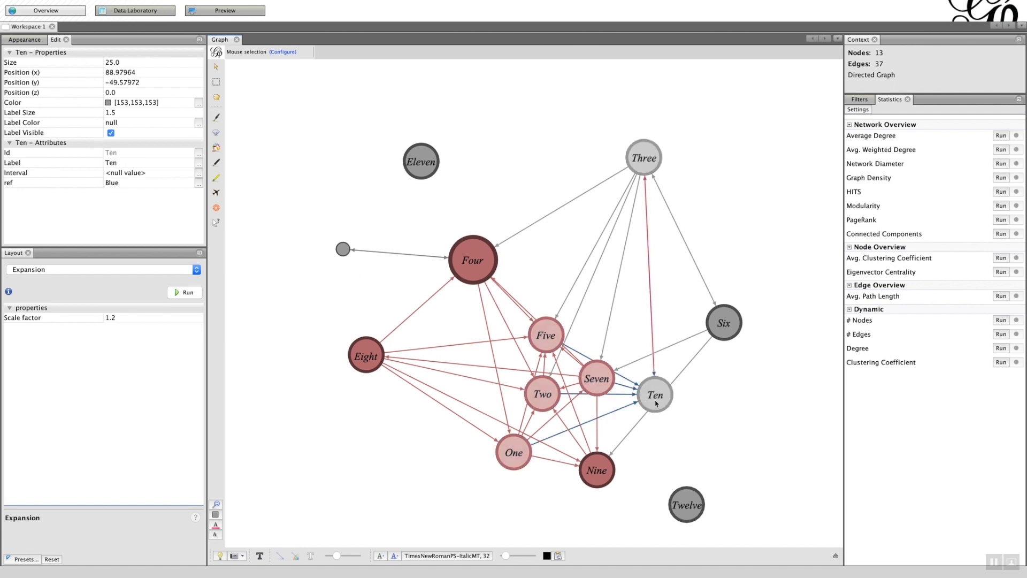